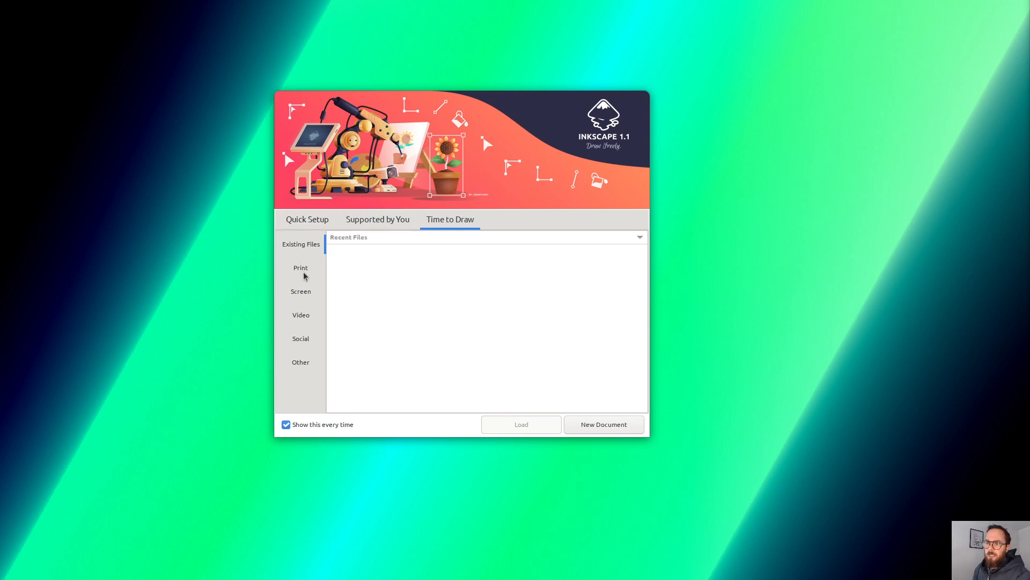
Create a new document from the Instagram square social media template, 1080 × 1080 px
click(306, 368)
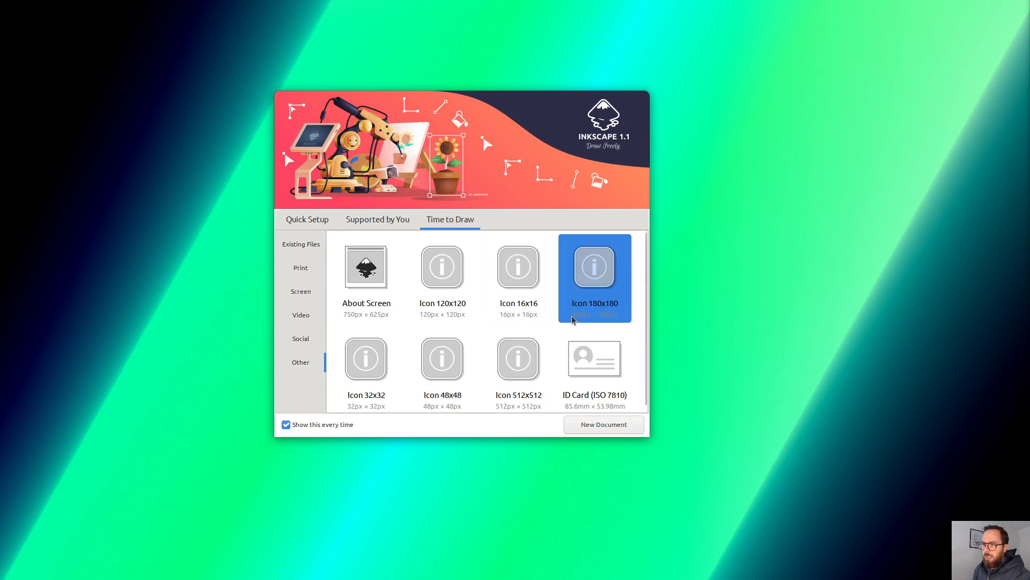
click(310, 339)
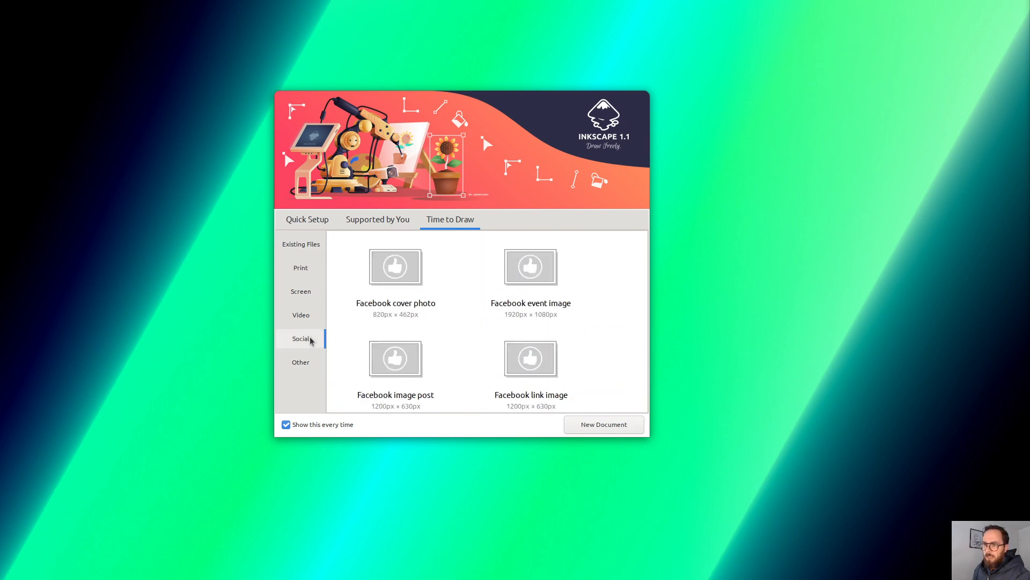
scroll(595, 330, down, 3)
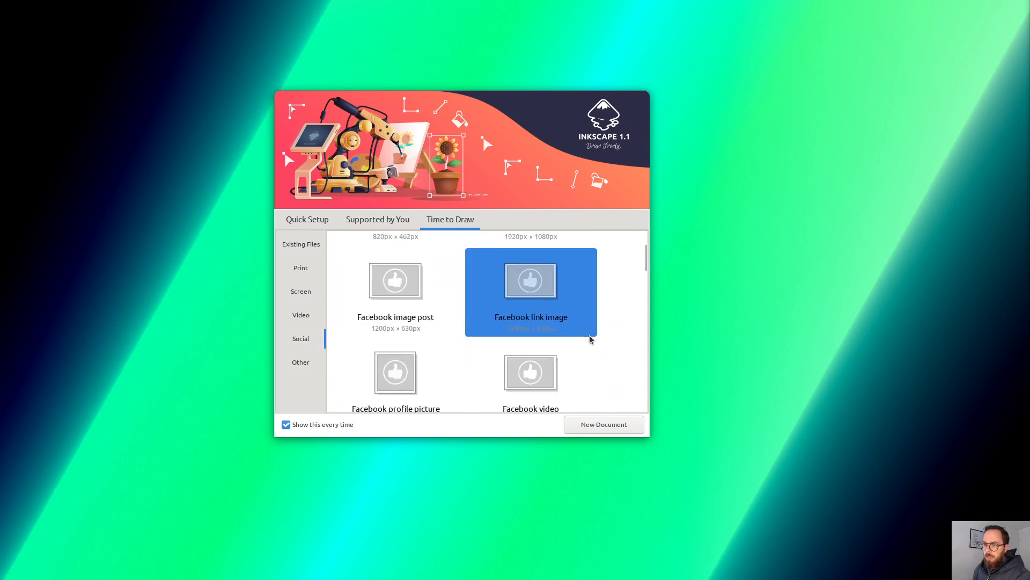
scroll(590, 339, down, 4)
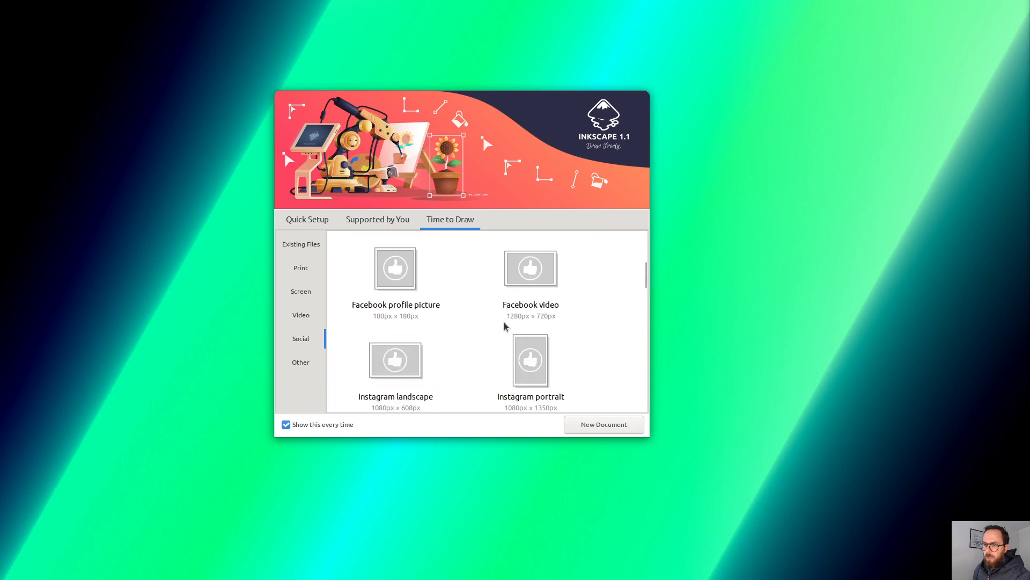
click(505, 326)
scroll(601, 322, down, 2)
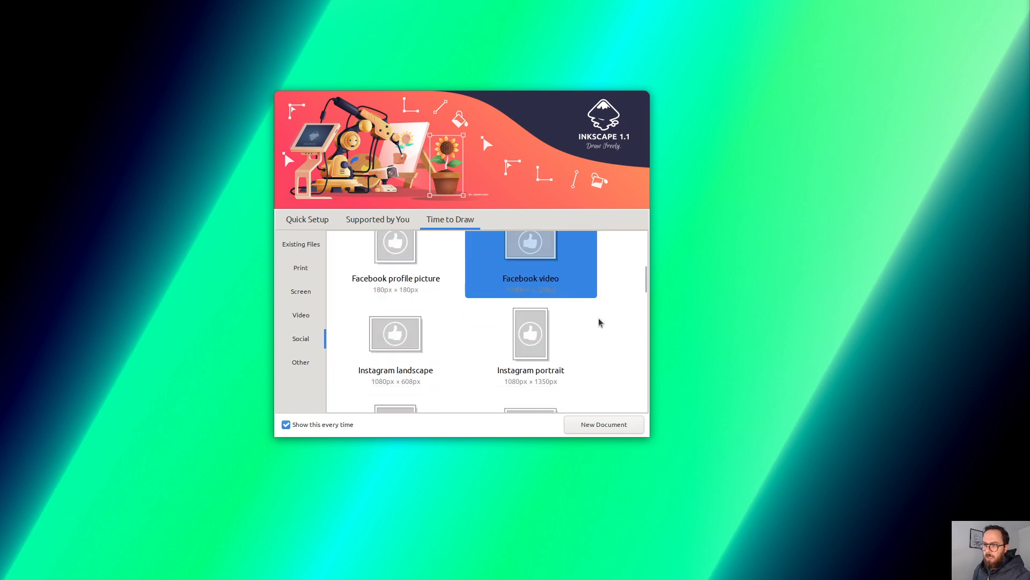
click(536, 317)
click(424, 312)
scroll(436, 316, down, 3)
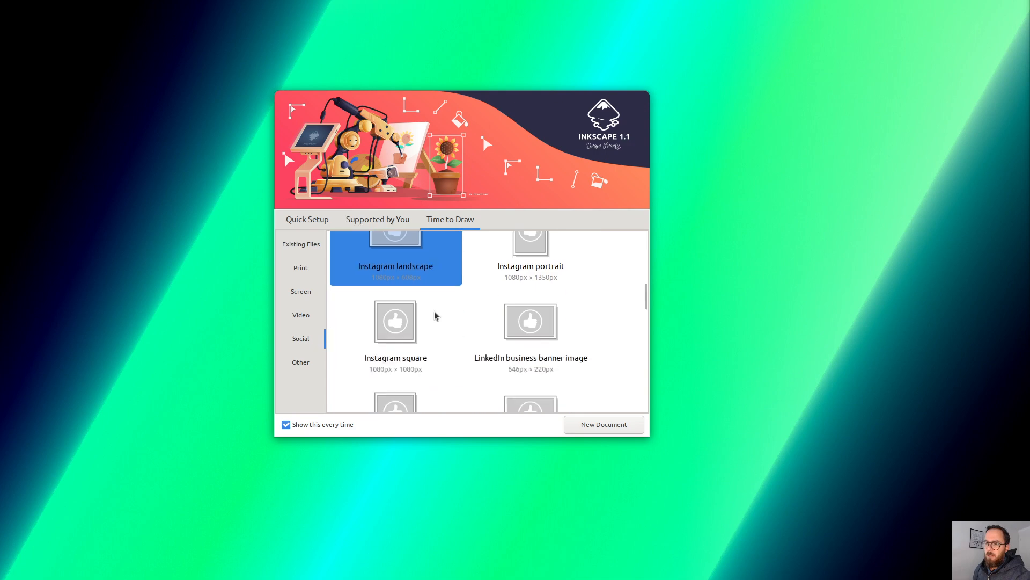
click(403, 302)
scroll(403, 302, down, 1)
key(Return)
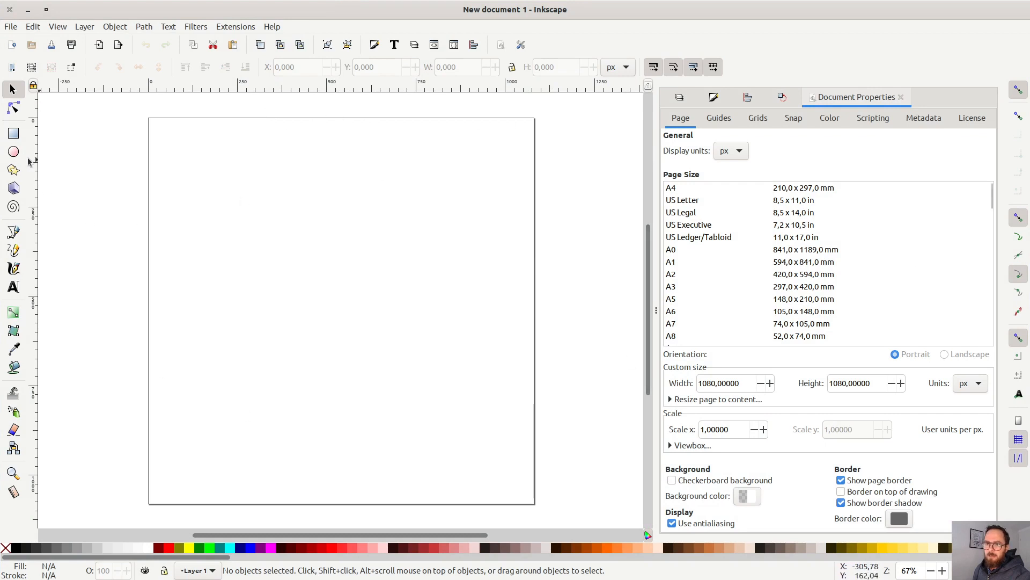
Draw a rectangle about 824 × 784 px inside the page and set its fill's red value to 207
click(14, 134)
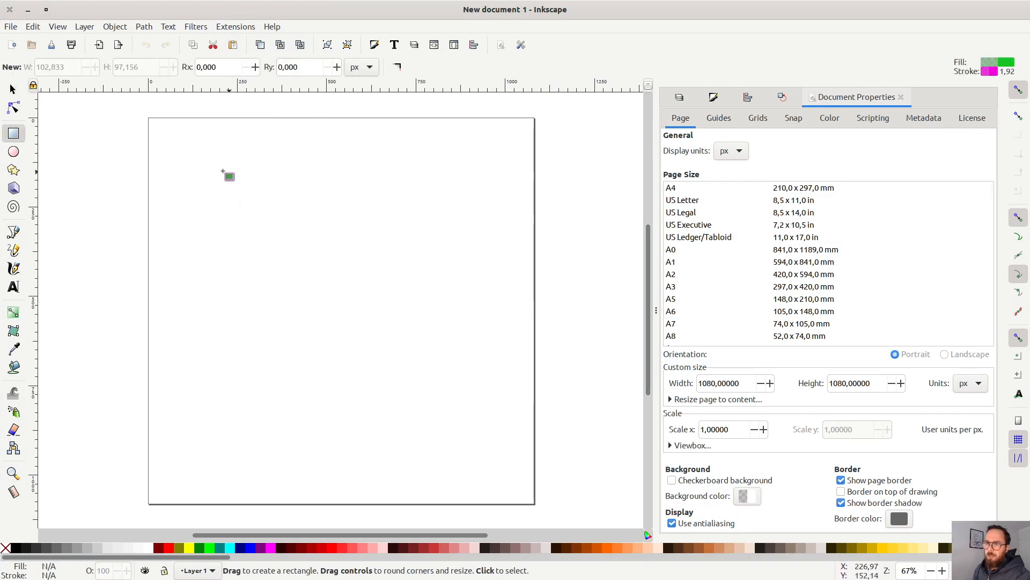
mouse_move(207, 167)
mouse_down()
mouse_move(414, 287)
mouse_move(501, 446)
mouse_up()
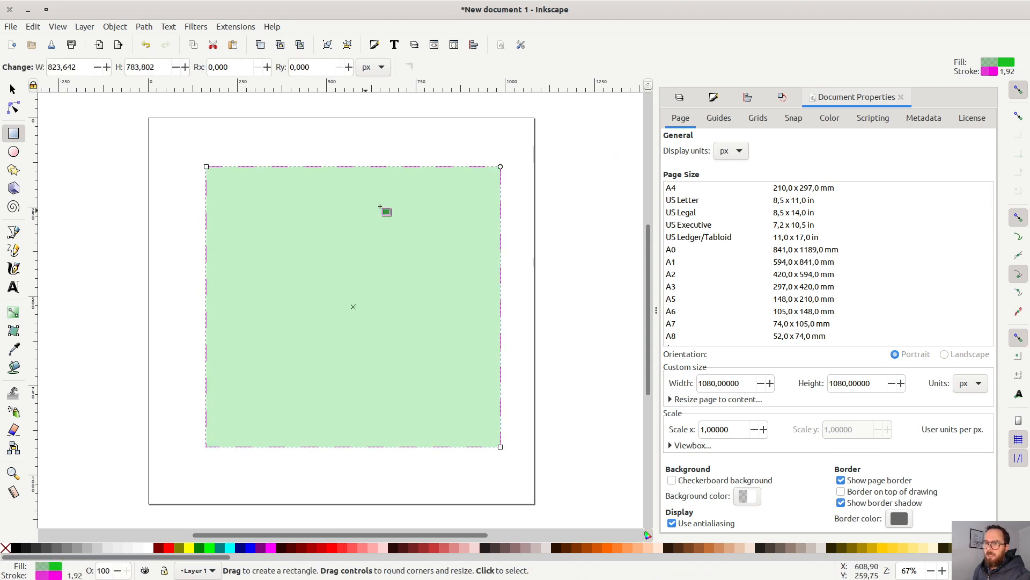
click(735, 103)
drag(755, 207, 897, 206)
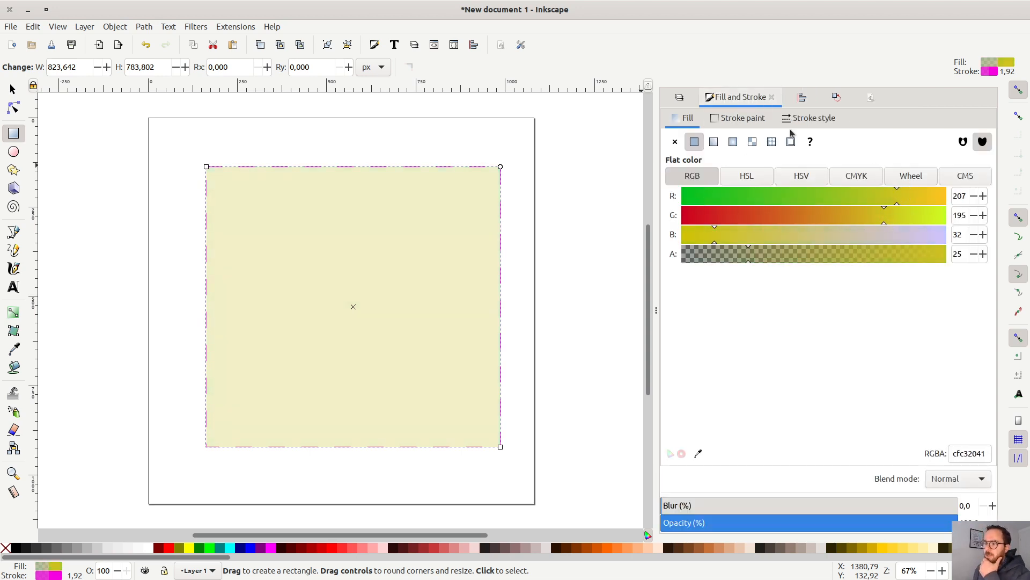
Make the rectangle's fill fully transparent by setting its alpha to 0
click(752, 121)
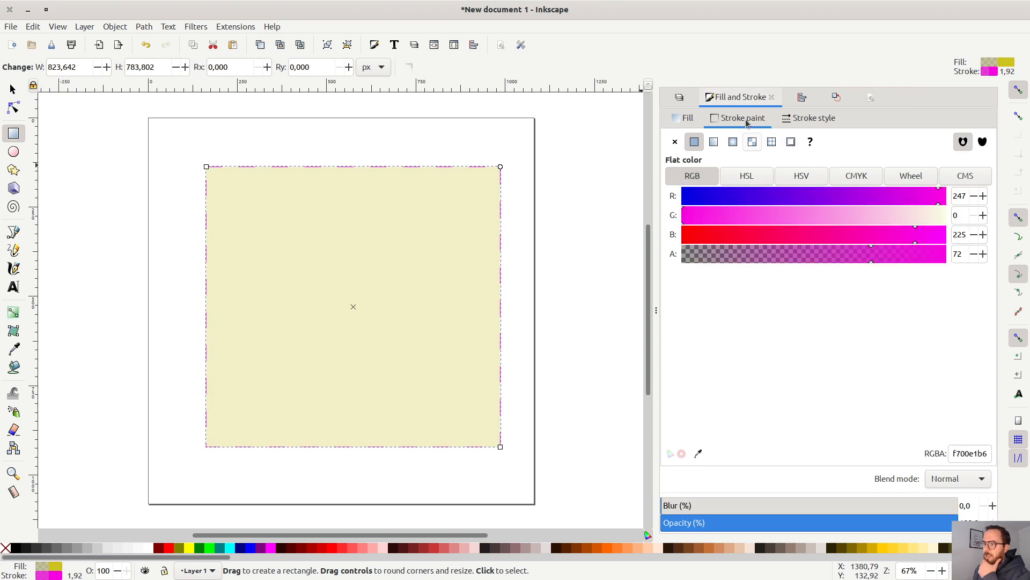
click(688, 119)
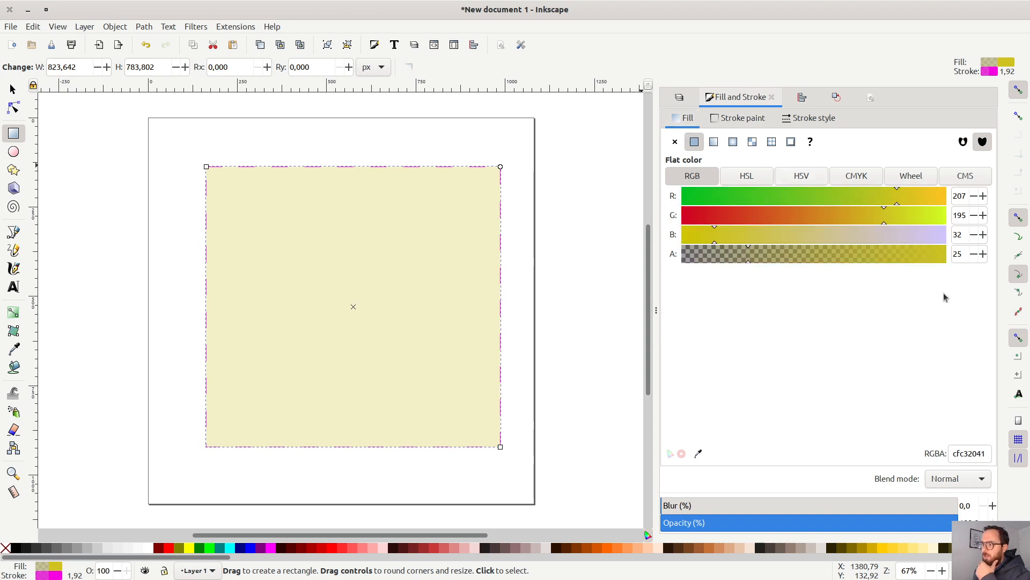
click(972, 447)
drag(750, 263, 673, 265)
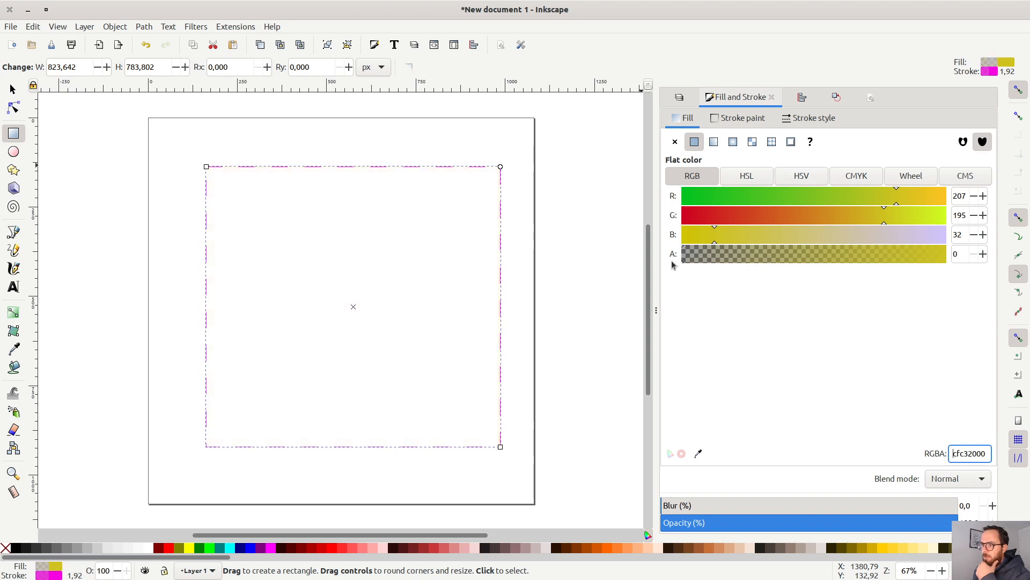
Apply an evenly spaced short-dash pattern to the rectangle's stroke
click(727, 119)
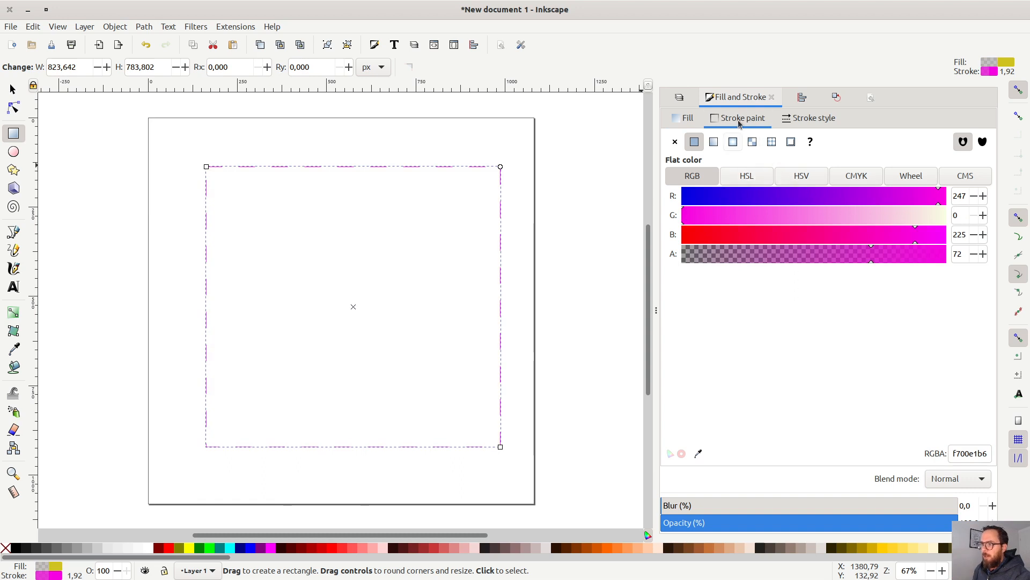
click(796, 120)
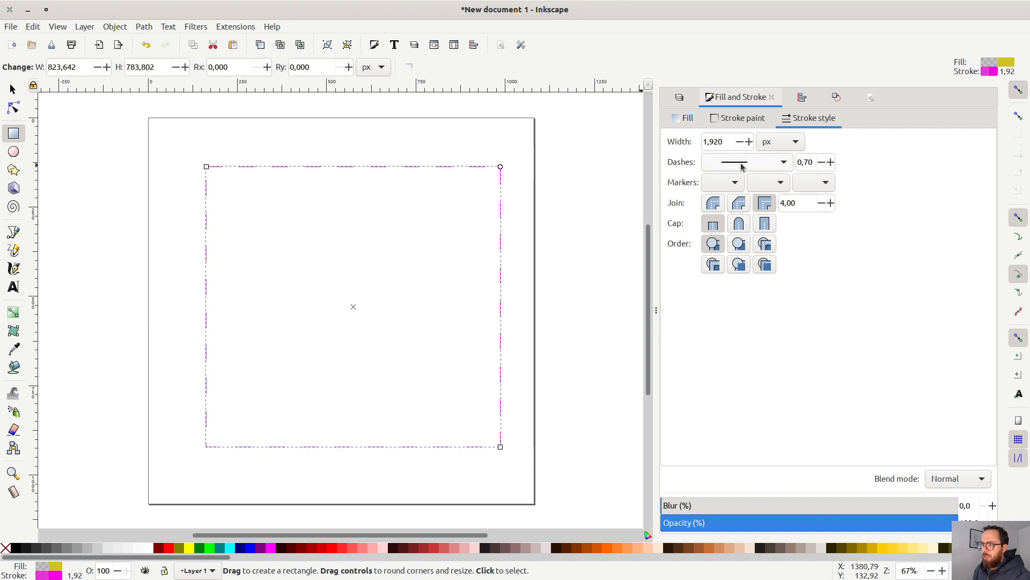
click(742, 166)
scroll(741, 110, up, 4)
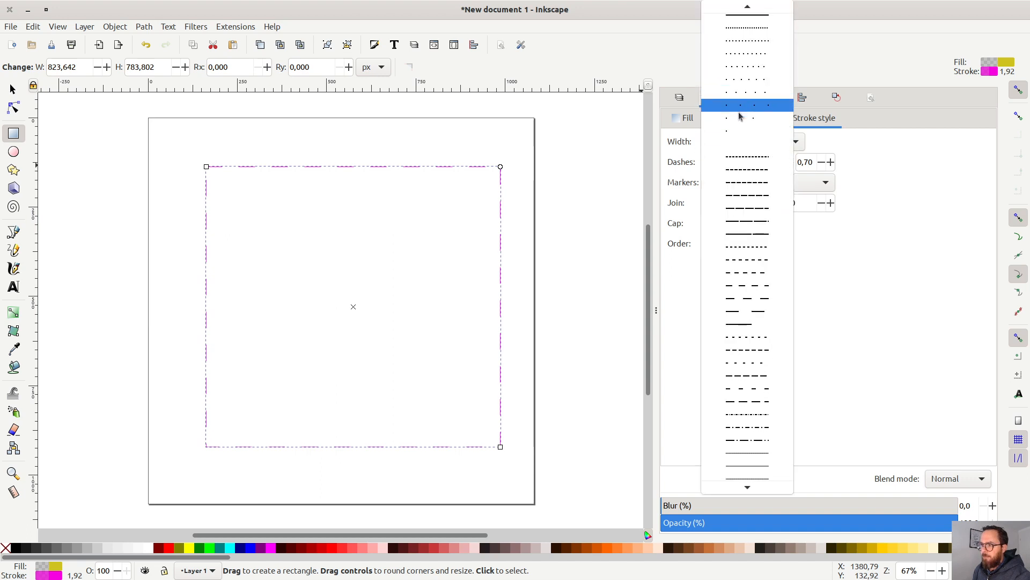
scroll(743, 161, down, 1)
click(754, 177)
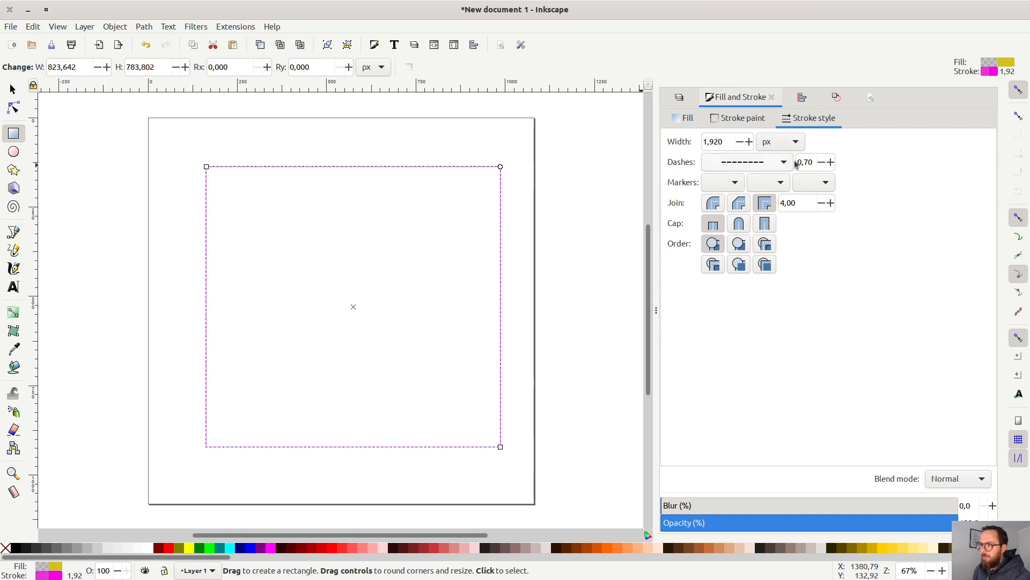
Increase the rectangle's stroke width to 17.92 px
click(749, 142)
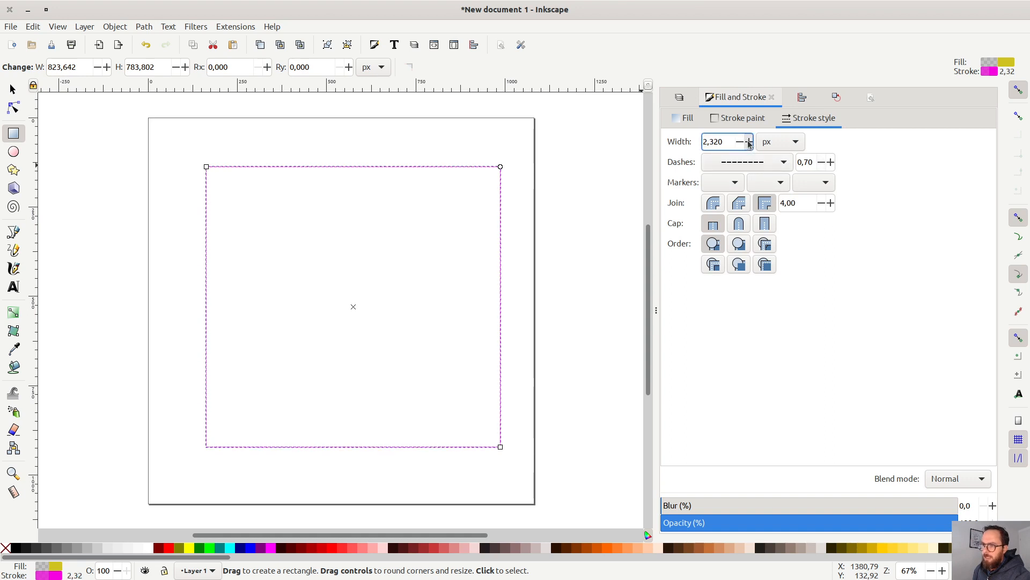
click(749, 142)
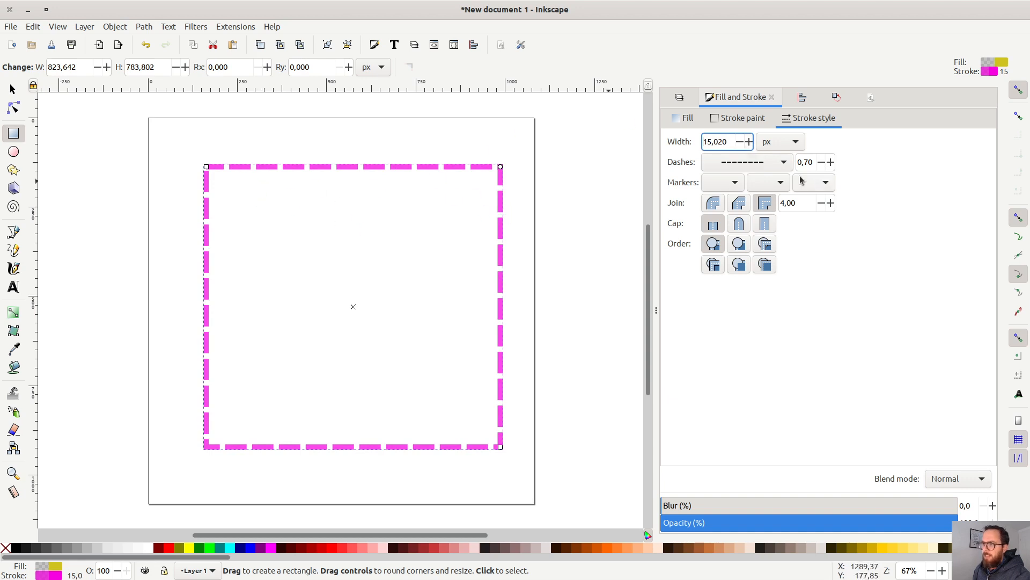
click(750, 142)
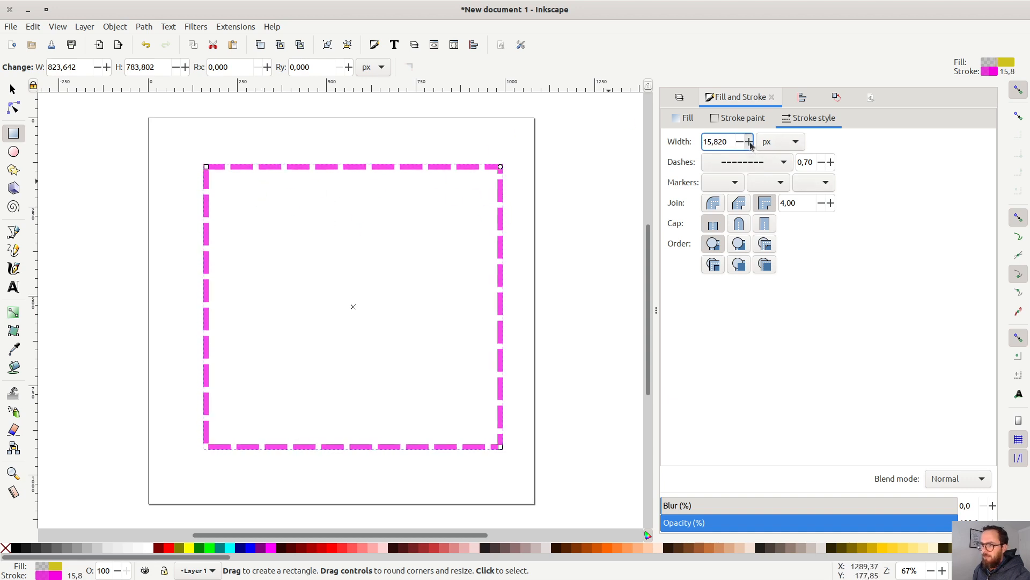
Set the stroke's dash pattern offset to 6.90 and its miter limit to 5.10
click(830, 162)
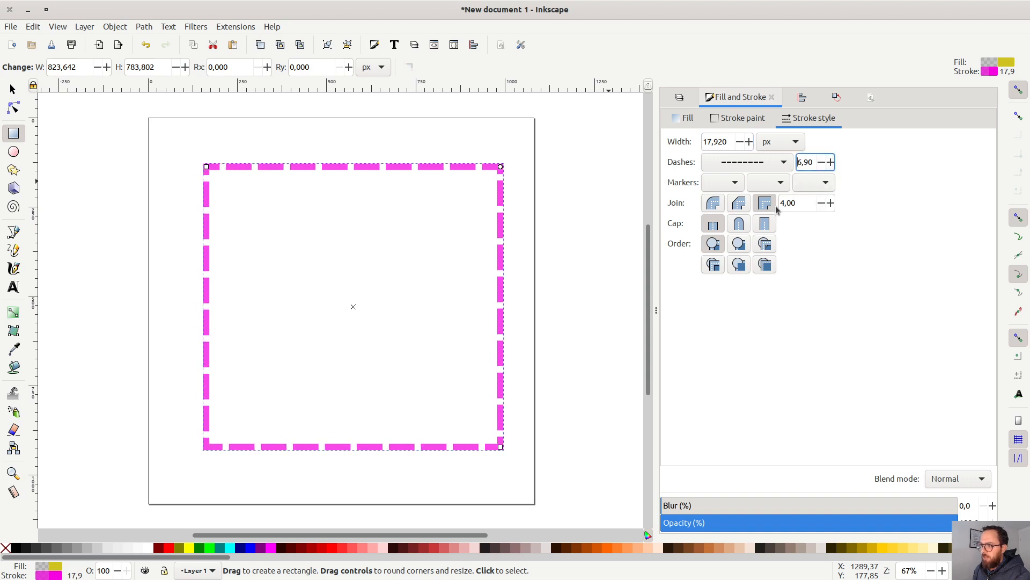
click(831, 203)
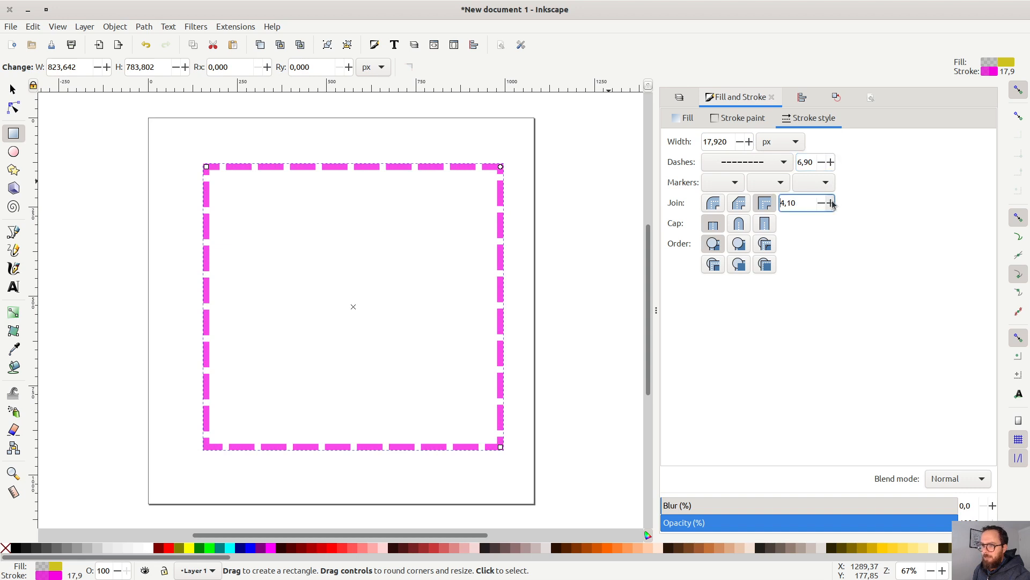
click(830, 203)
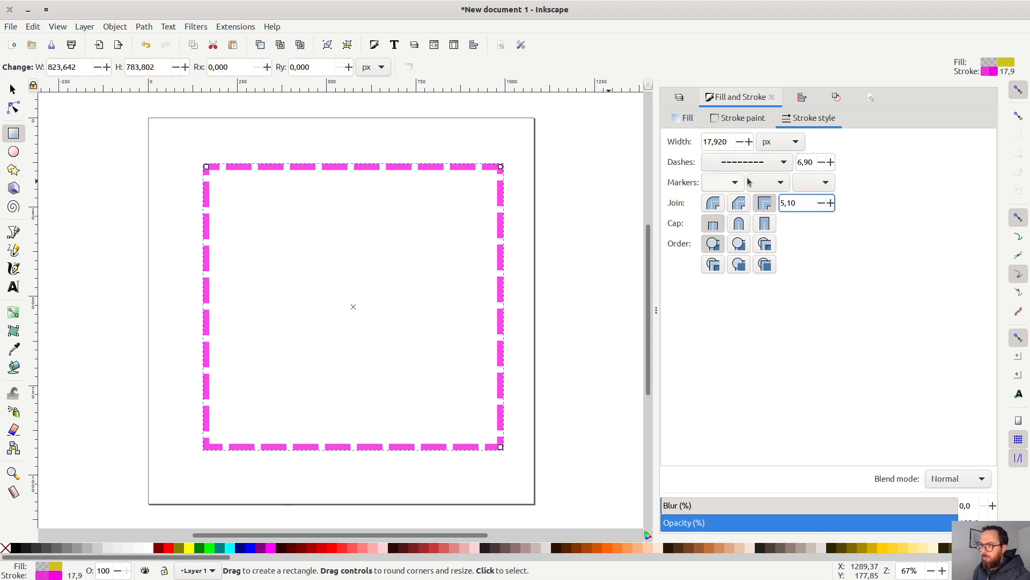
Try an arrowhead start marker on the rectangle's stroke and reset it to no marker
click(729, 182)
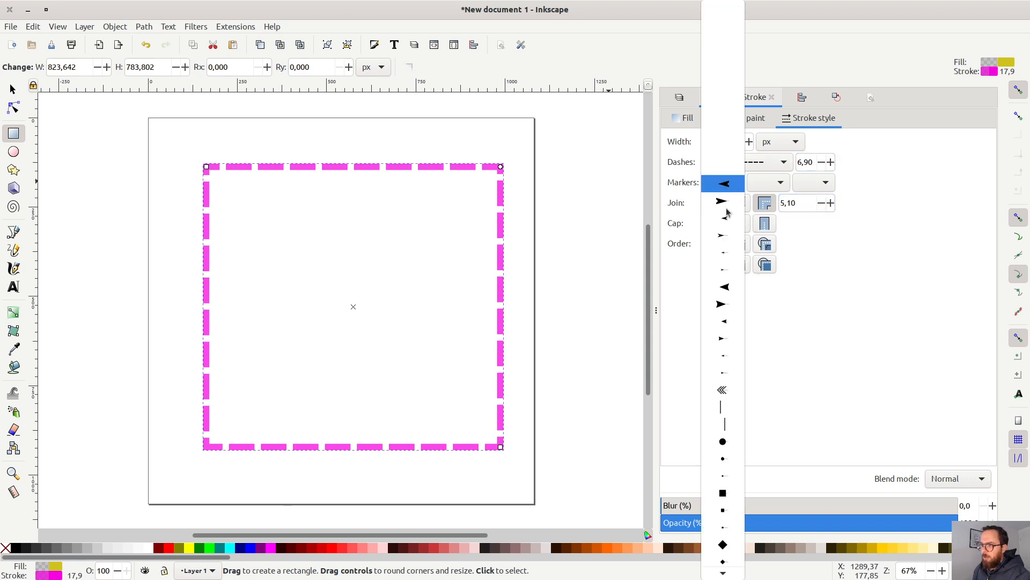
click(724, 203)
click(733, 186)
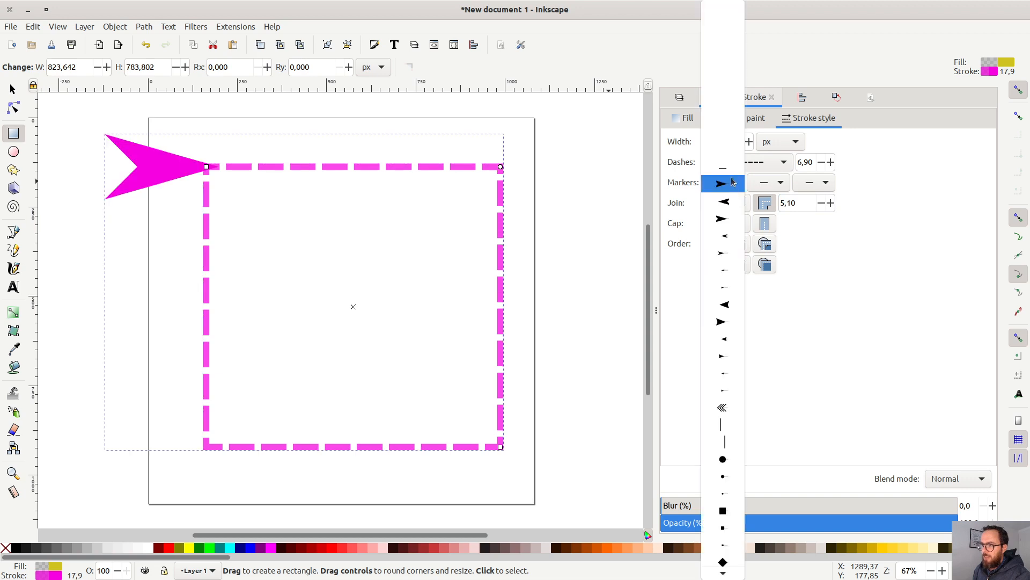
click(723, 168)
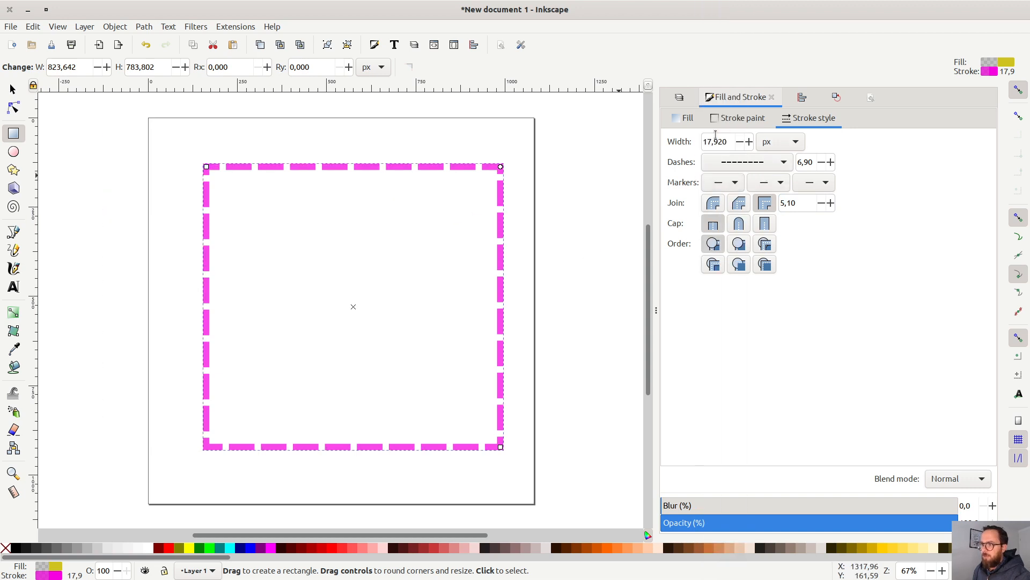
Set the red value of the rectangle's fill to 26 and of its stroke paint to 59
click(676, 125)
click(730, 197)
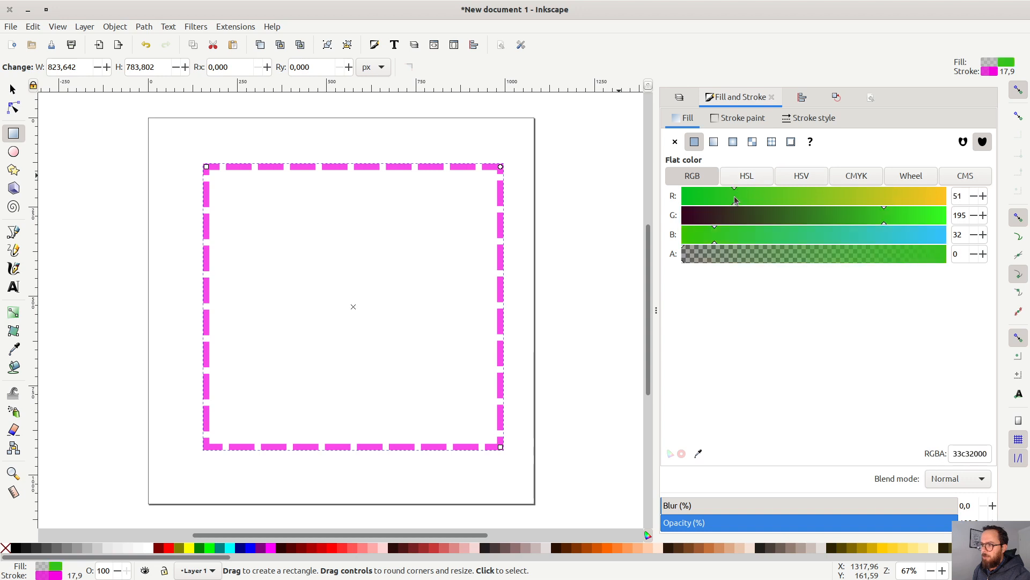
drag(710, 200, 708, 199)
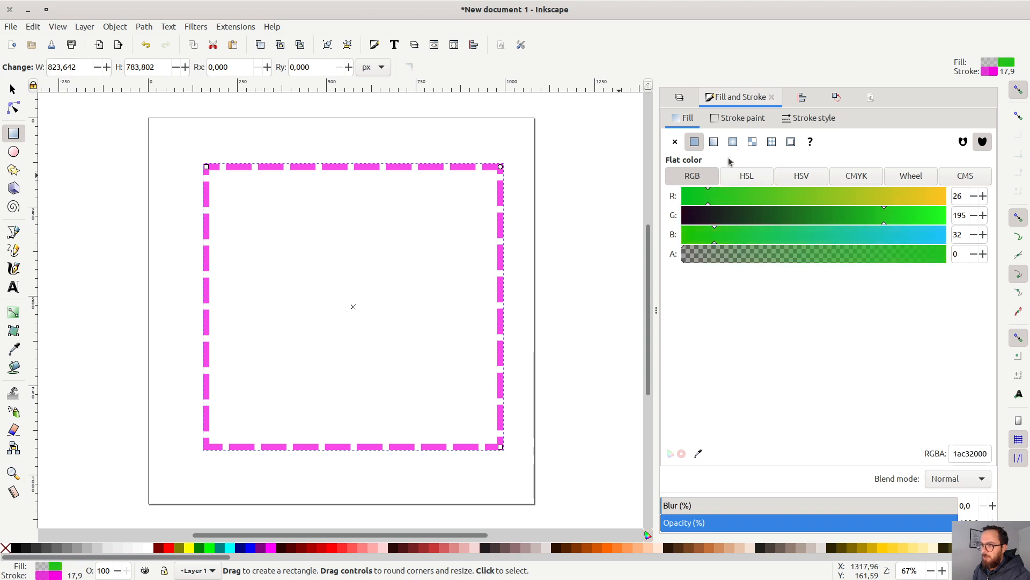
click(729, 118)
click(757, 202)
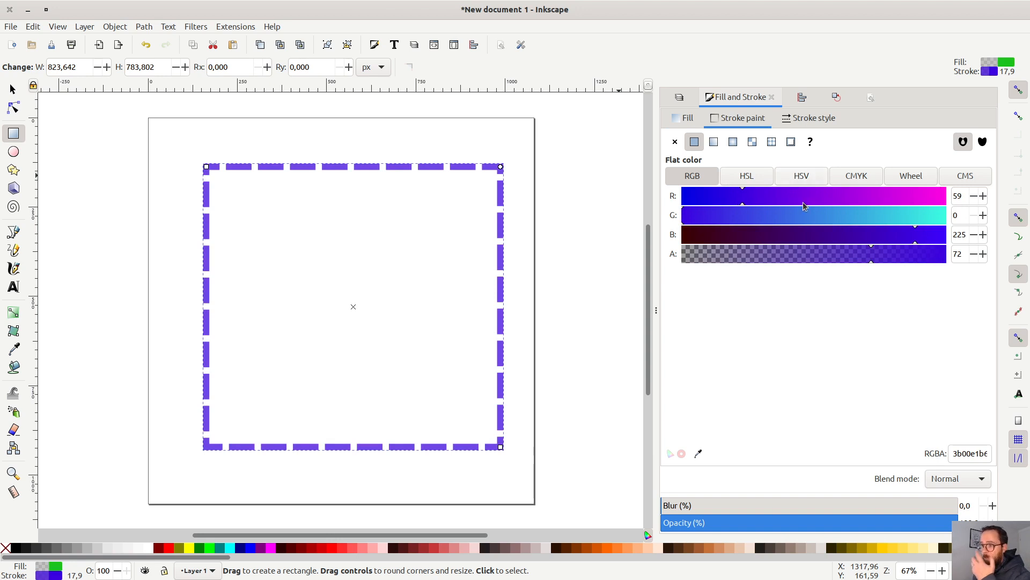
Draw a five-cornered star about 358 × 326 px in the rectangle's upper-left area
click(14, 170)
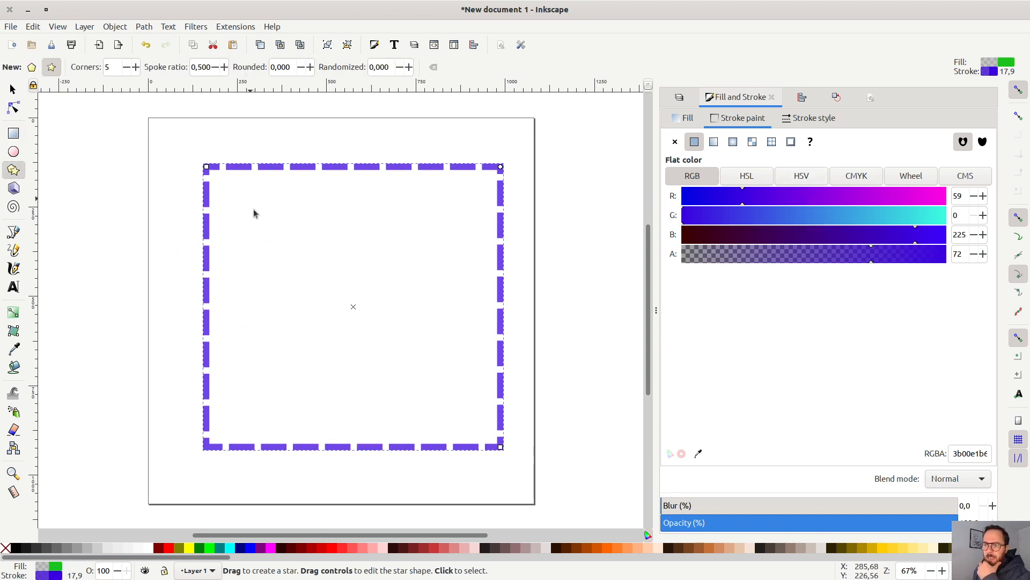
drag(251, 199, 310, 242)
key(s)
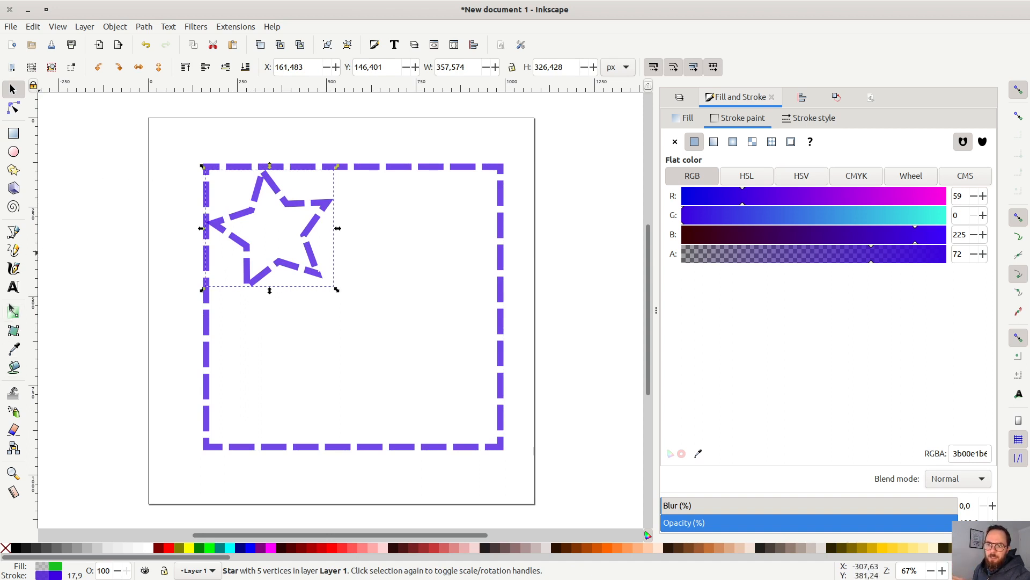
Add a wide flowed text frame below the star containing the text "My LOGO"
click(14, 289)
mouse_move(224, 318)
mouse_down()
mouse_move(246, 378)
mouse_move(489, 396)
mouse_up()
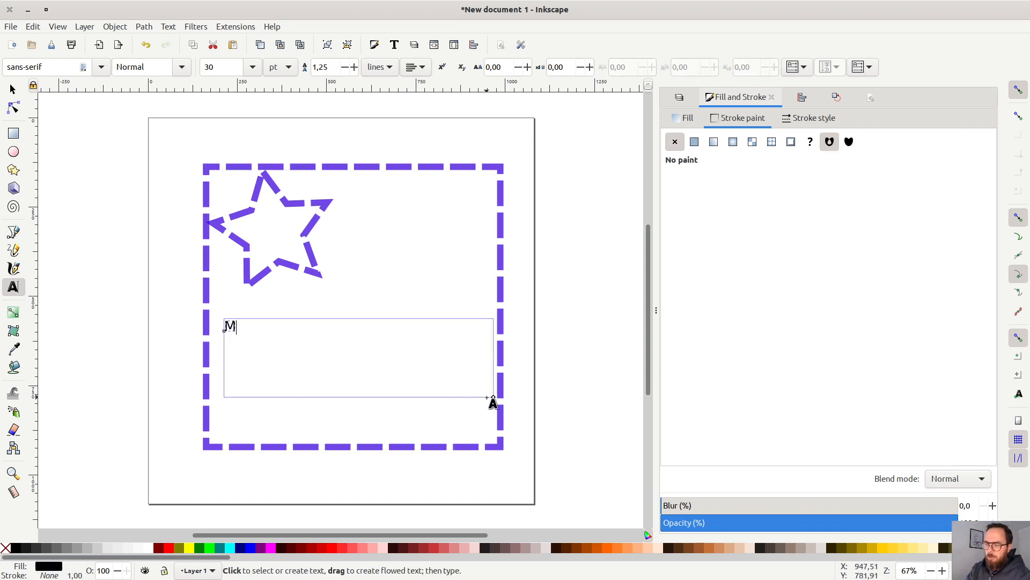
text(My LOG)
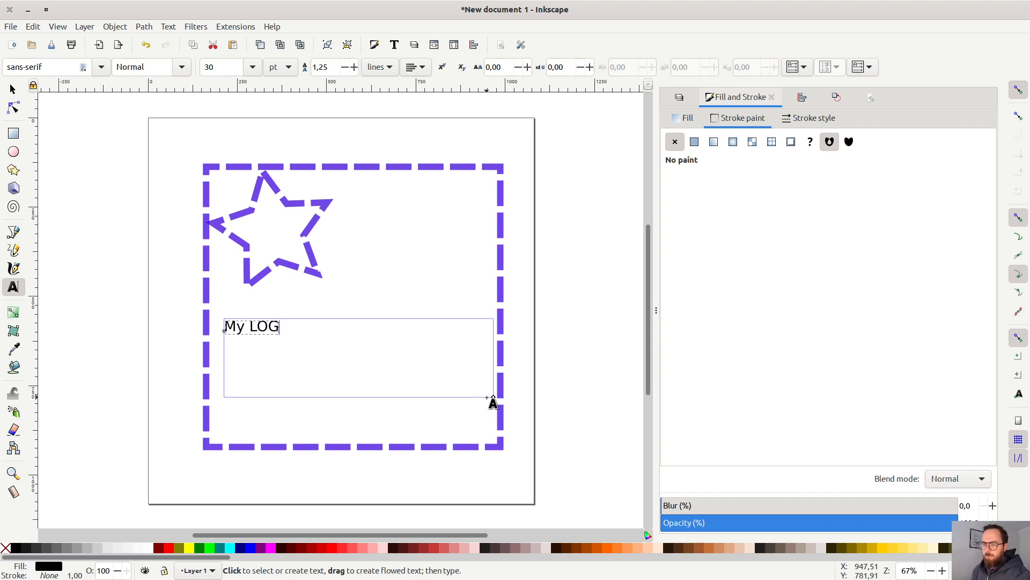
text(O)
Set the font size of the whole "My LOGO" text to 28 pt
key(ctrl+a)
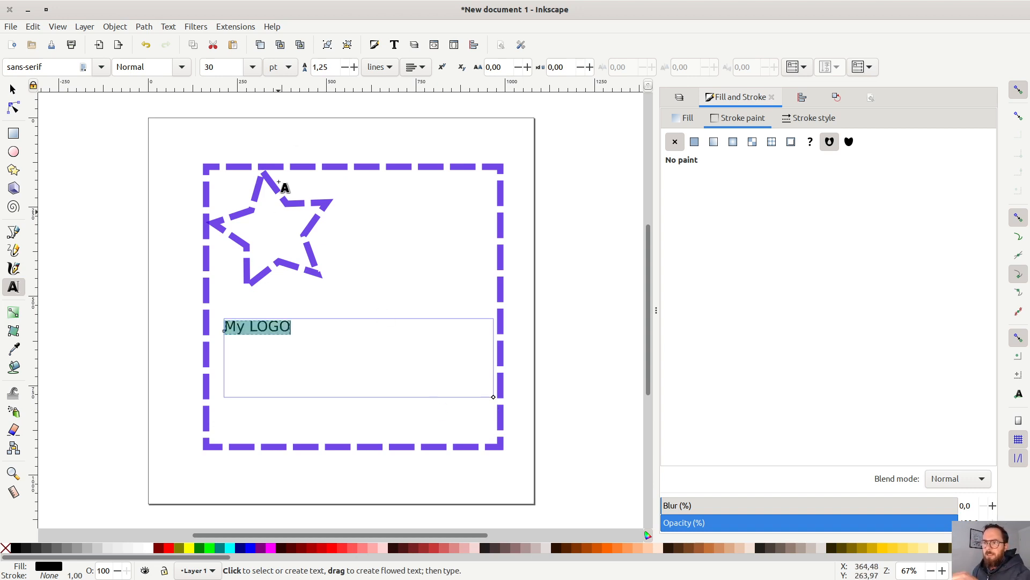
click(252, 67)
click(234, 301)
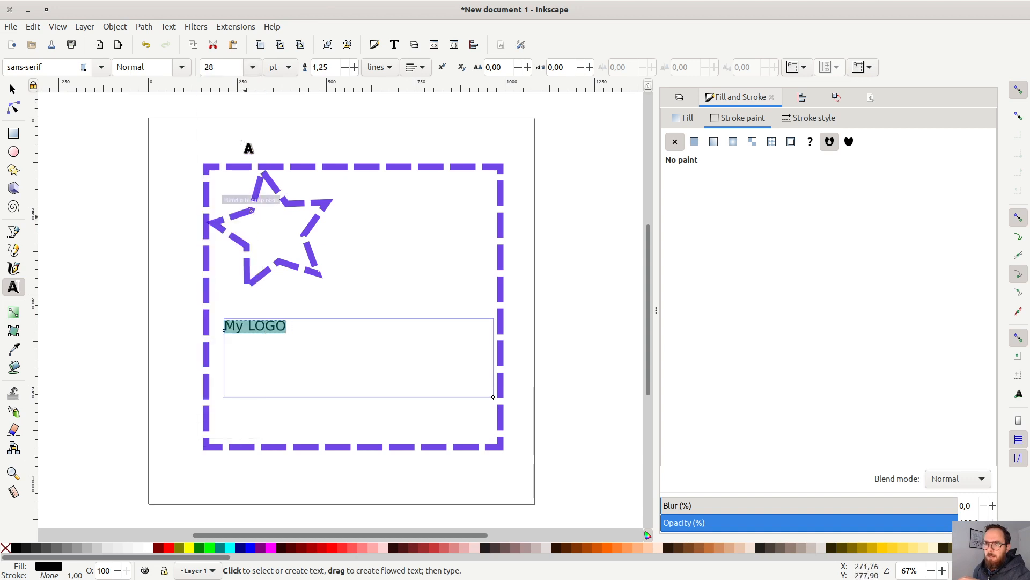
Set the font size of the "My LOGO" text to 72 pt and change its wording to "MY LOGO"
click(252, 66)
click(249, 412)
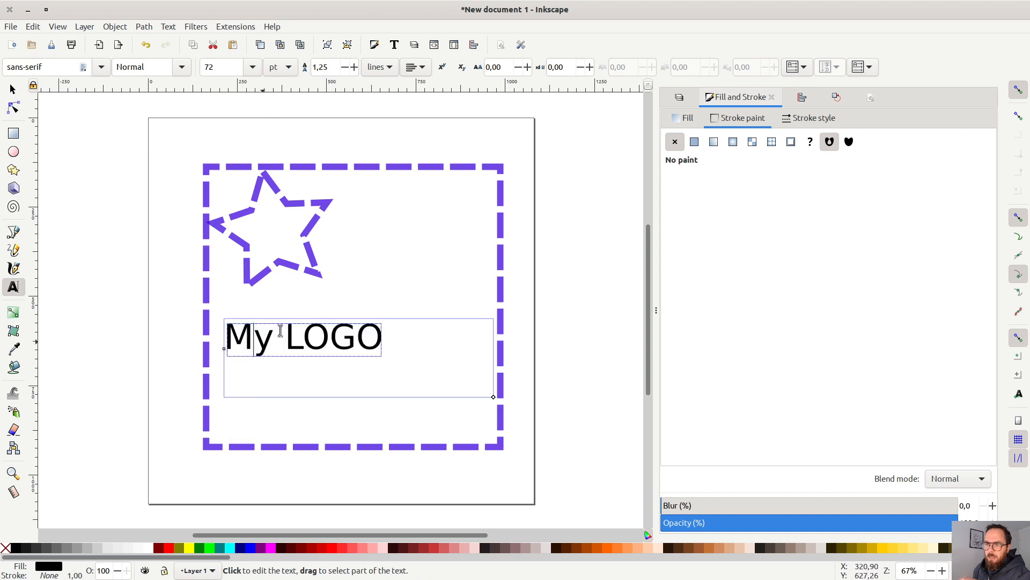
click(280, 332)
key(Delete)
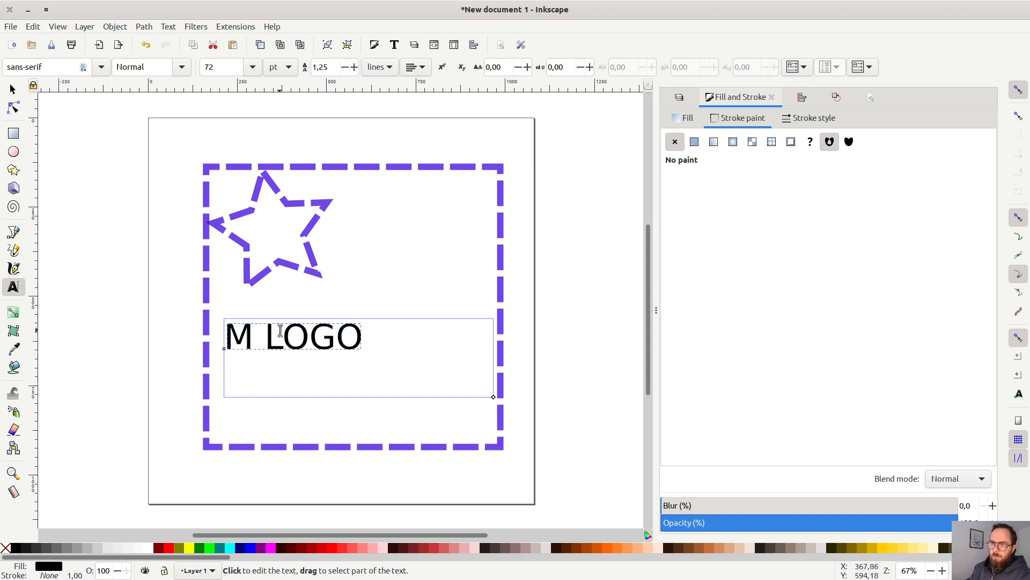
text(Y)
Apply the Bold Italic style to the whole "MY LOGO" text
triple_click(358, 338)
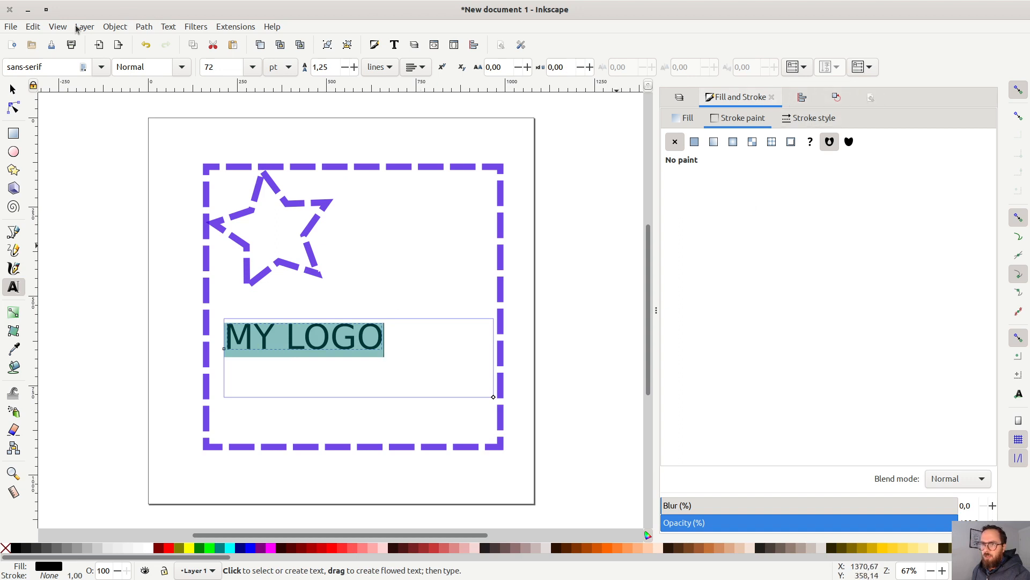
click(59, 28)
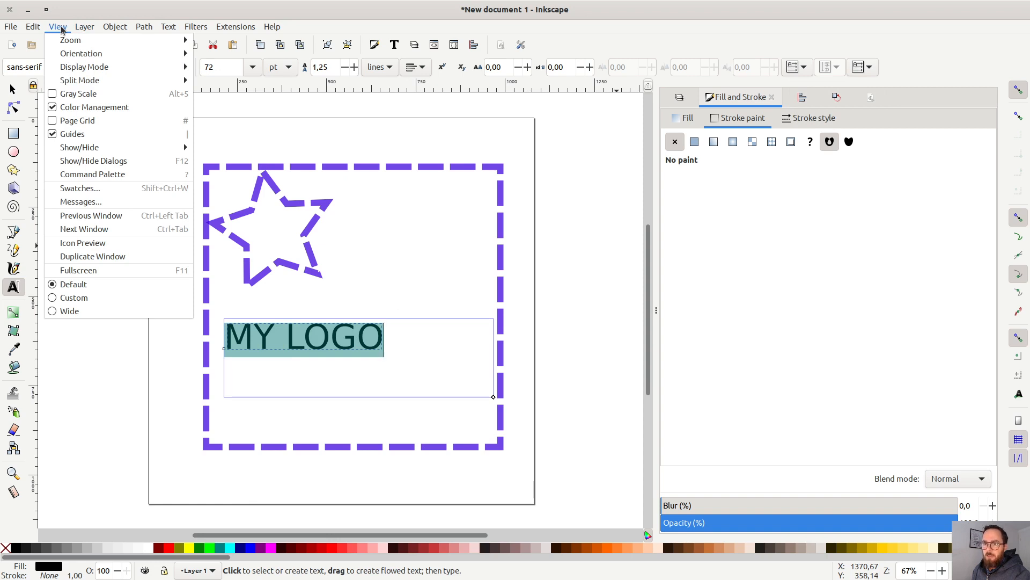
click(60, 27)
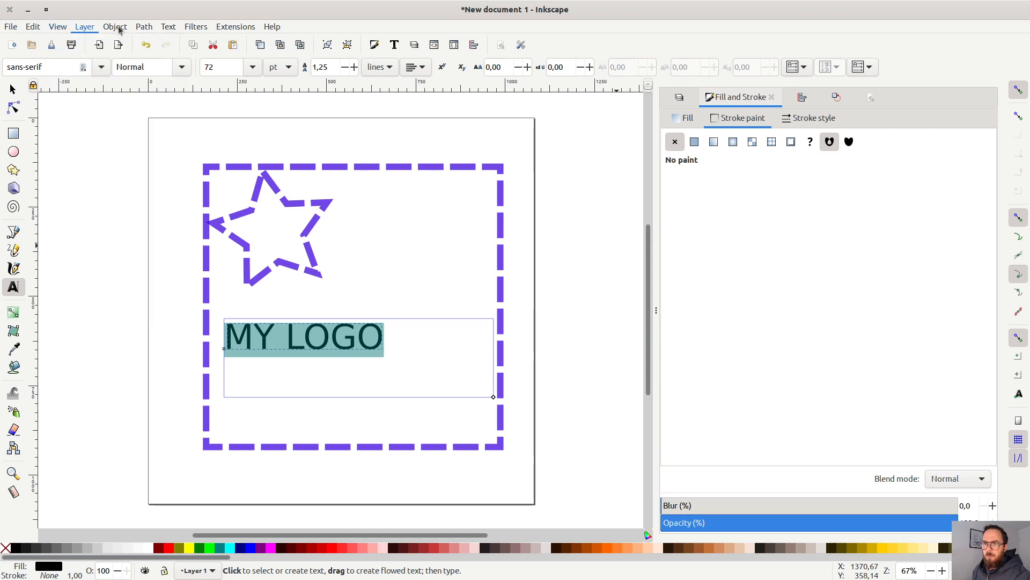
click(159, 29)
click(181, 42)
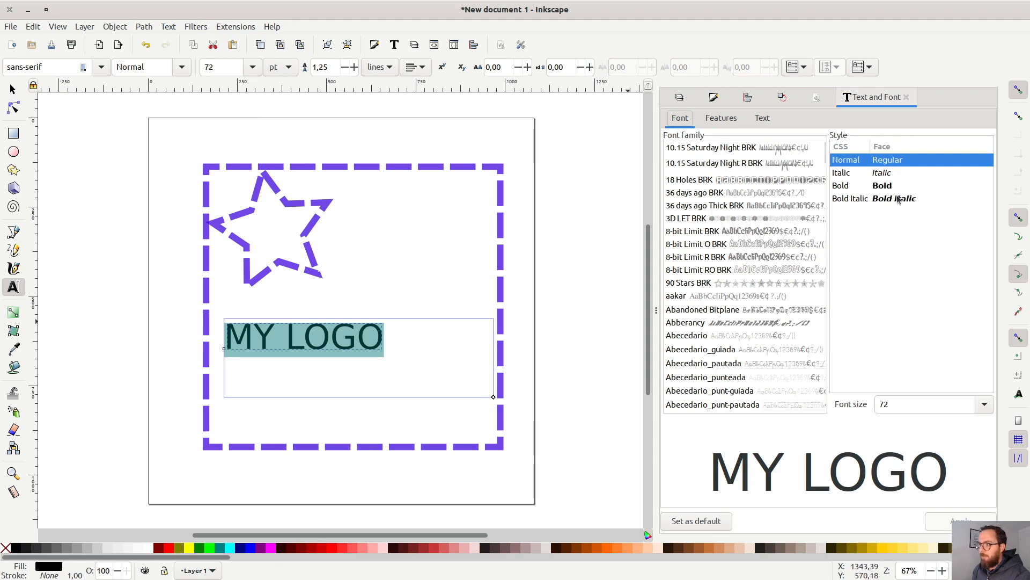
click(884, 188)
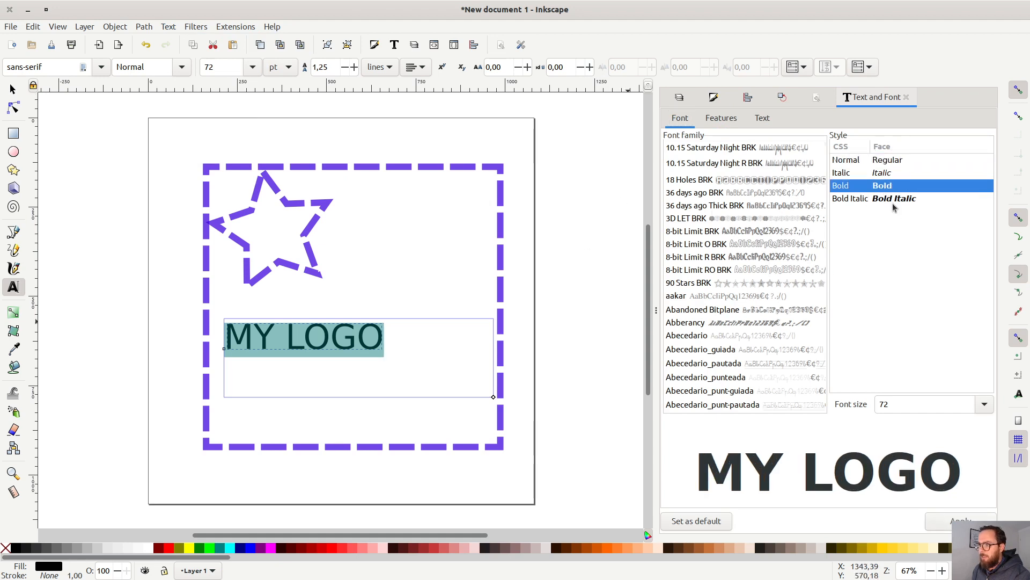
click(893, 201)
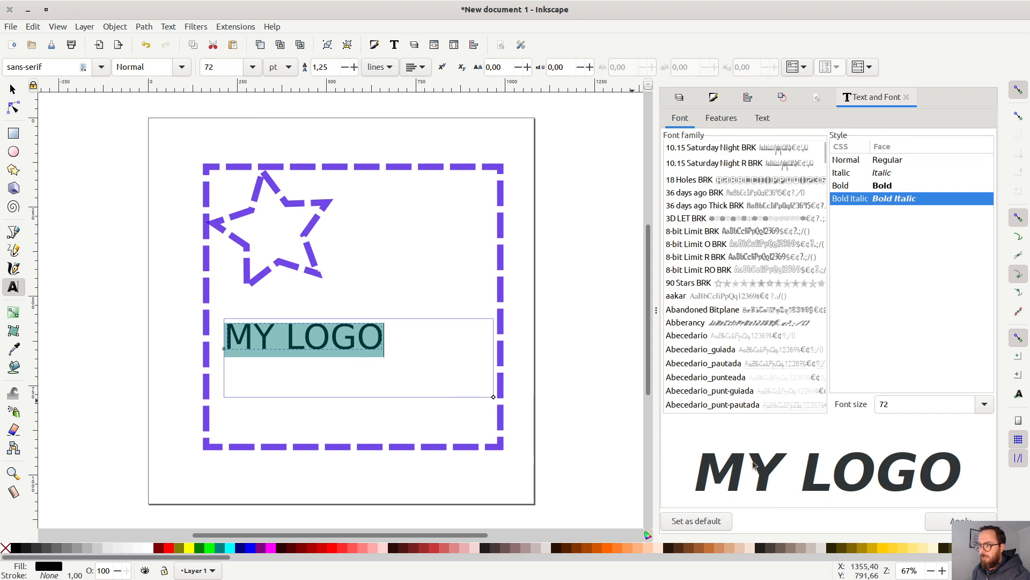
click(960, 521)
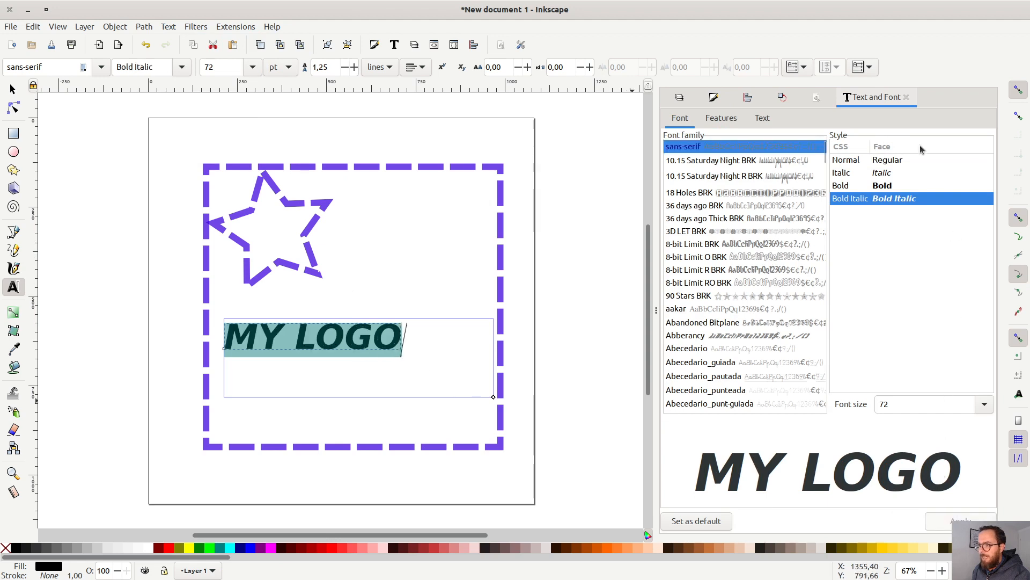
Set the font size of the whole "MY LOGO" text to 100
click(721, 118)
click(762, 118)
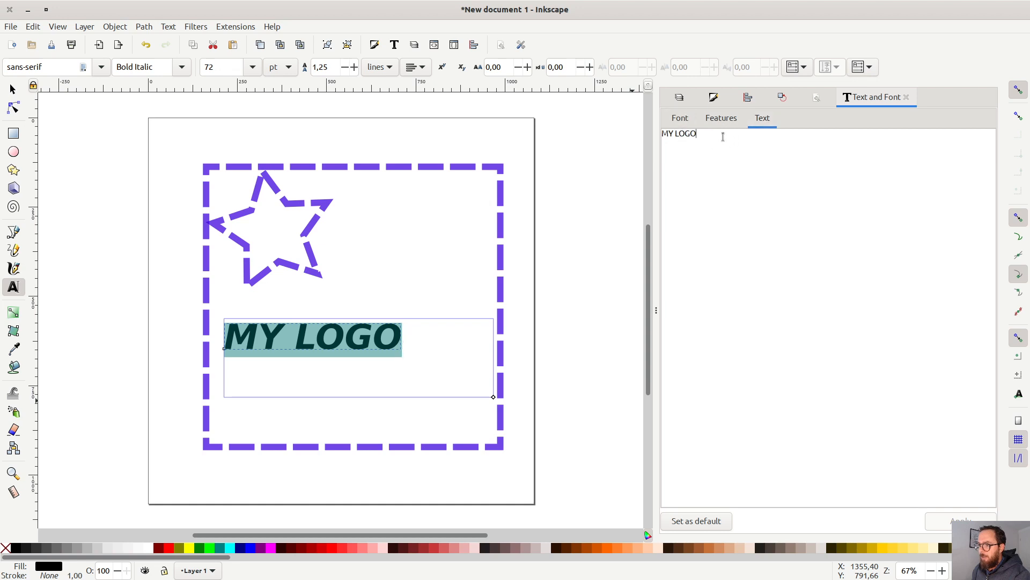
click(687, 123)
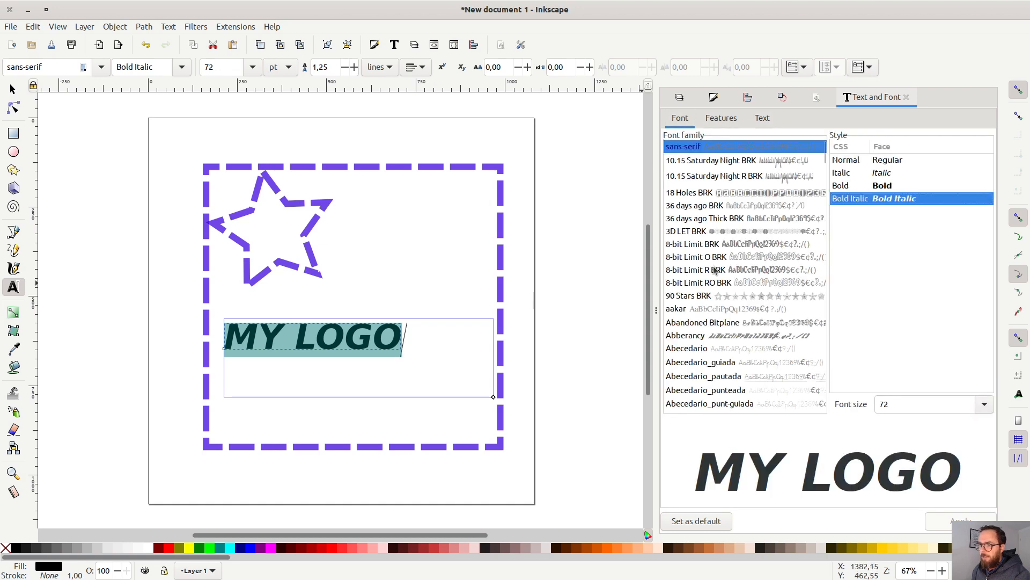
click(985, 404)
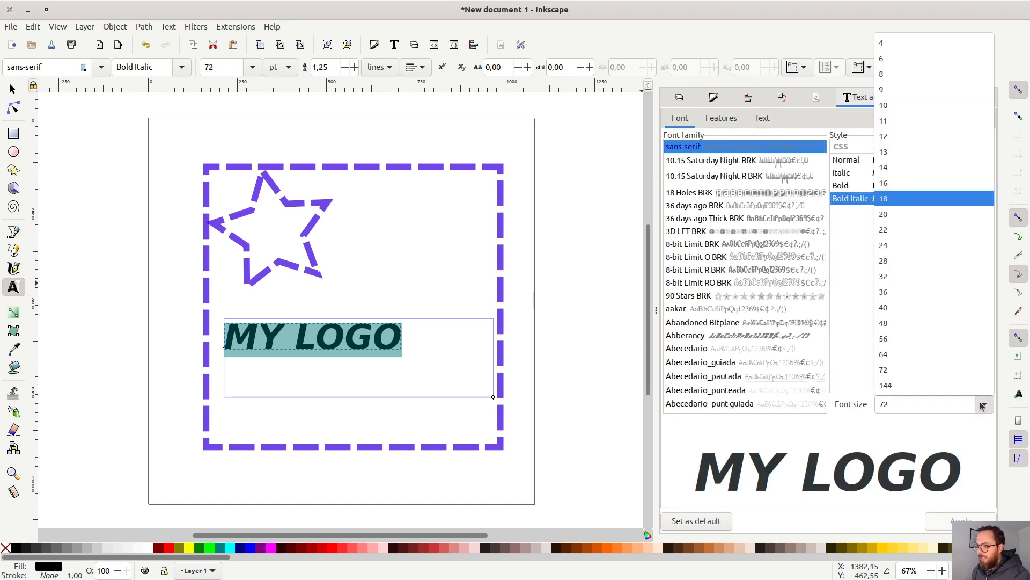
click(919, 387)
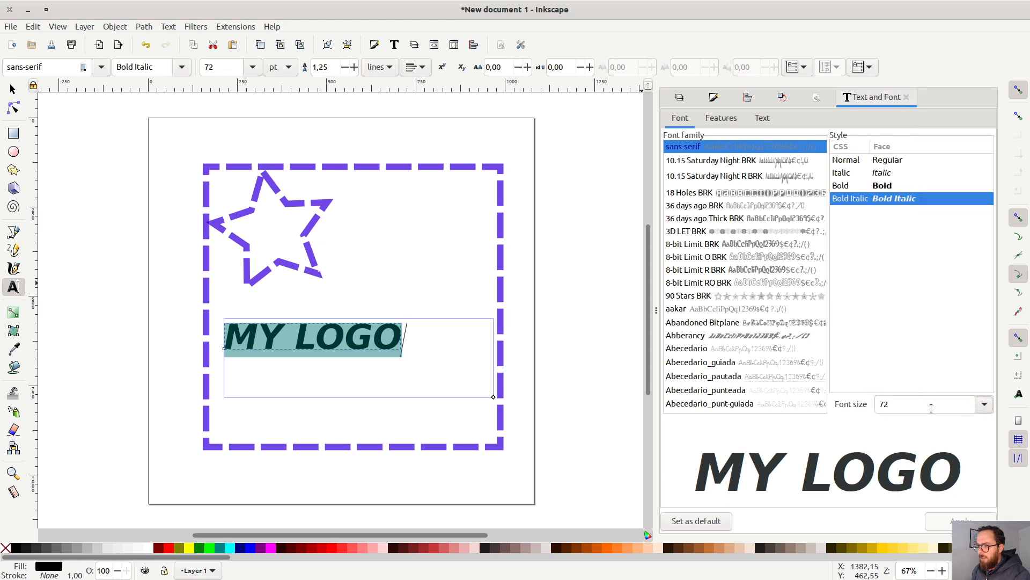
click(931, 408)
key(ctrl+a)
text(10)
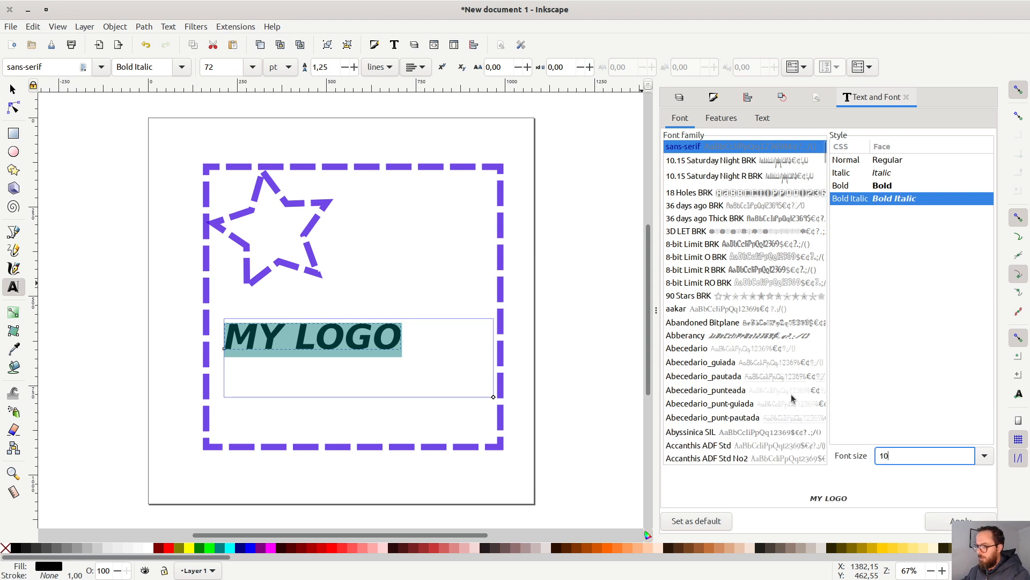
text(0)
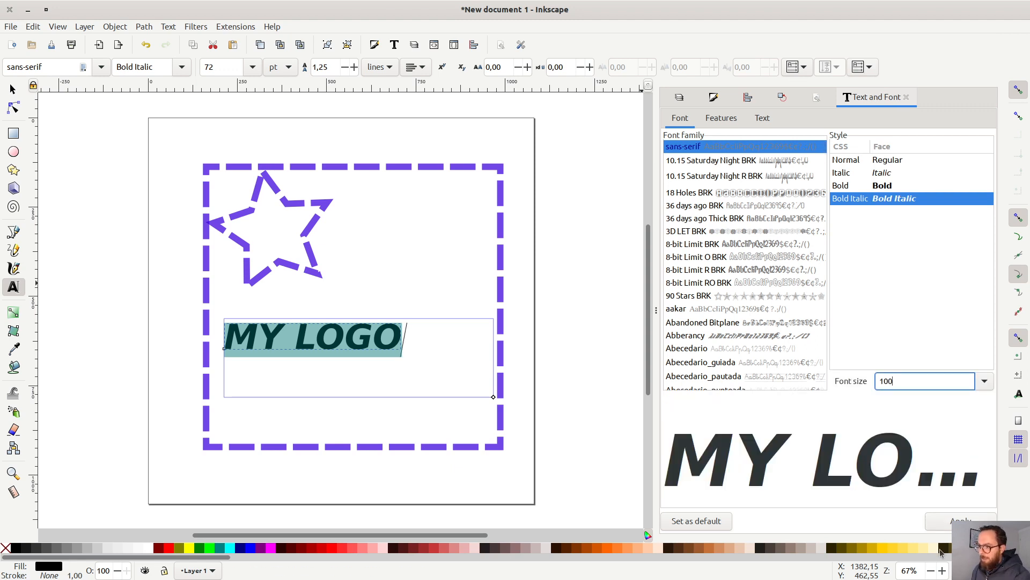
click(947, 522)
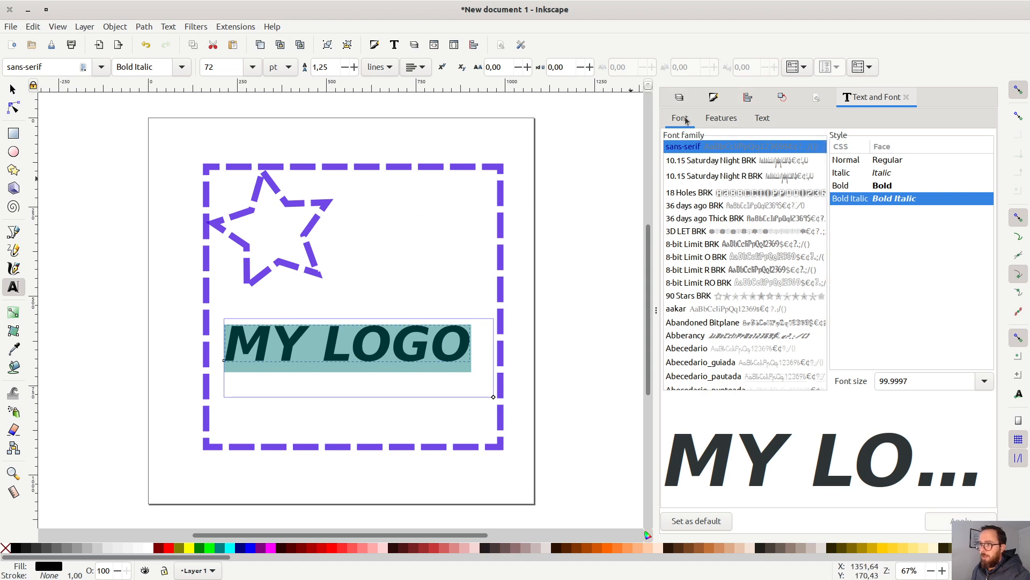
click(707, 121)
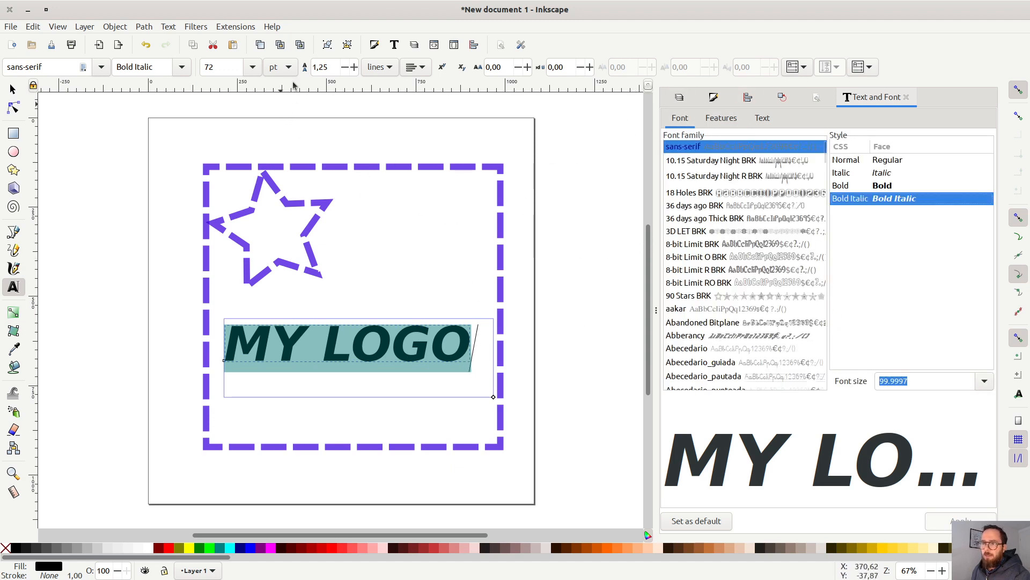
Select the "MY LOGO" text as an object and move it about 24 px to the right
click(13, 90)
click(422, 237)
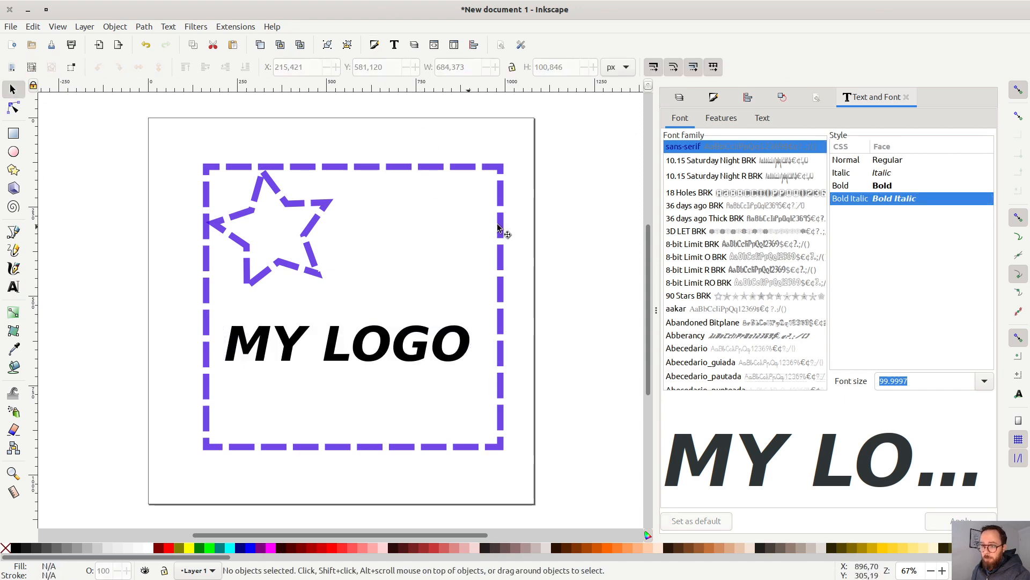
drag(417, 338, 428, 339)
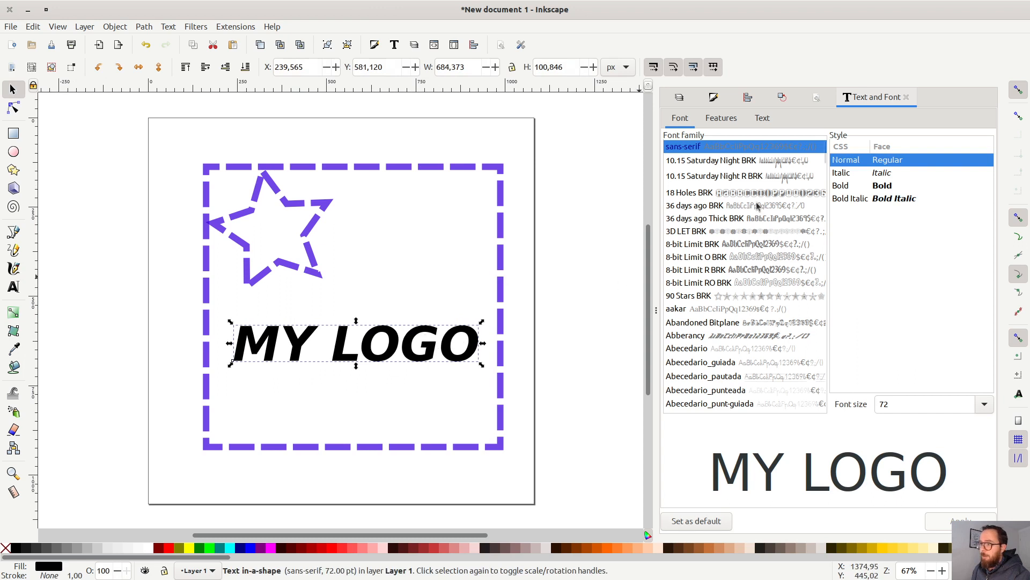
Align the "MY LOGO" text to the page's left edge and centre it horizontally on the page
click(684, 100)
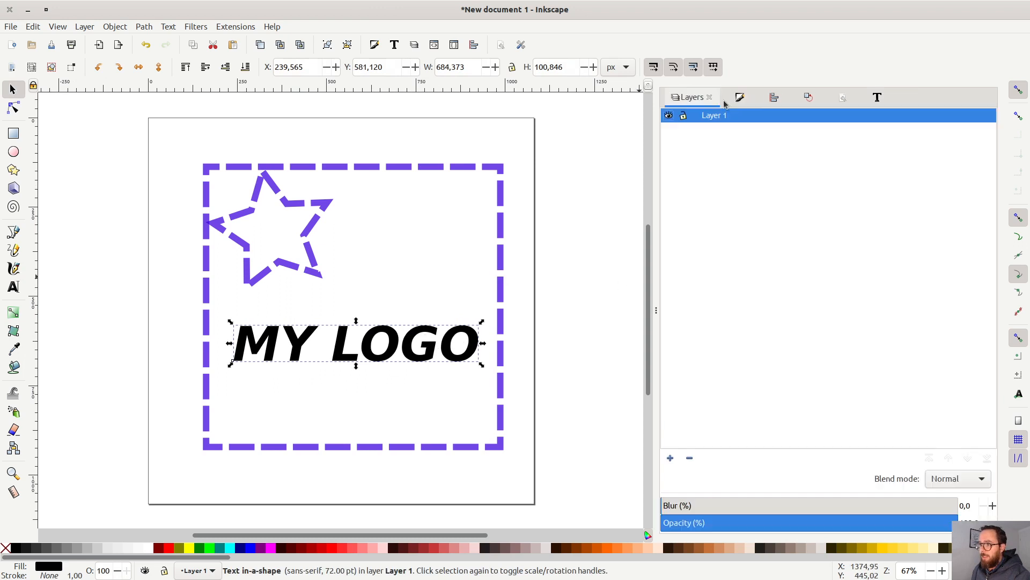
click(780, 104)
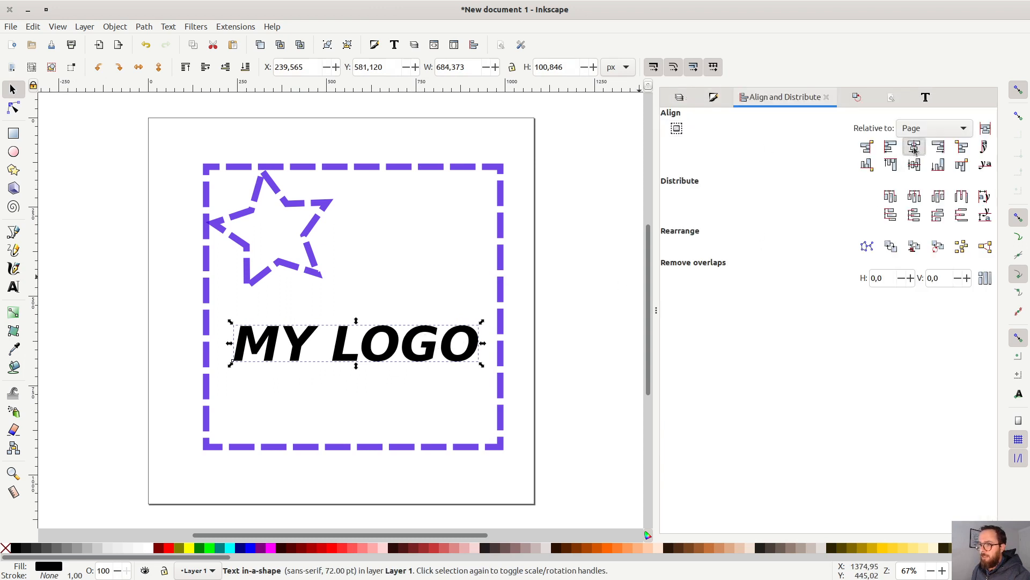
click(916, 150)
click(890, 151)
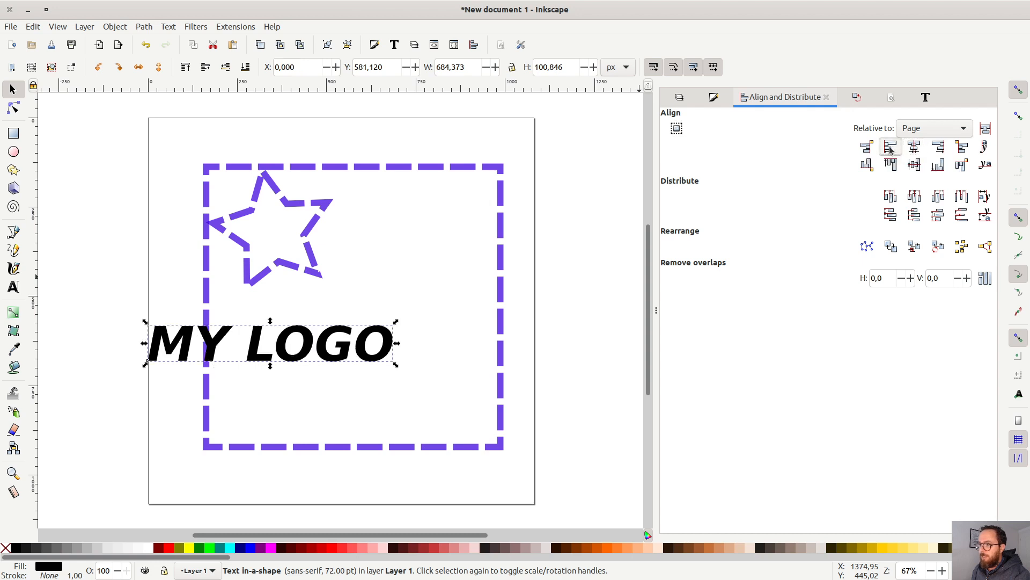
click(916, 151)
Centre the "MY LOGO" text horizontally relative to the whole drawing
click(924, 128)
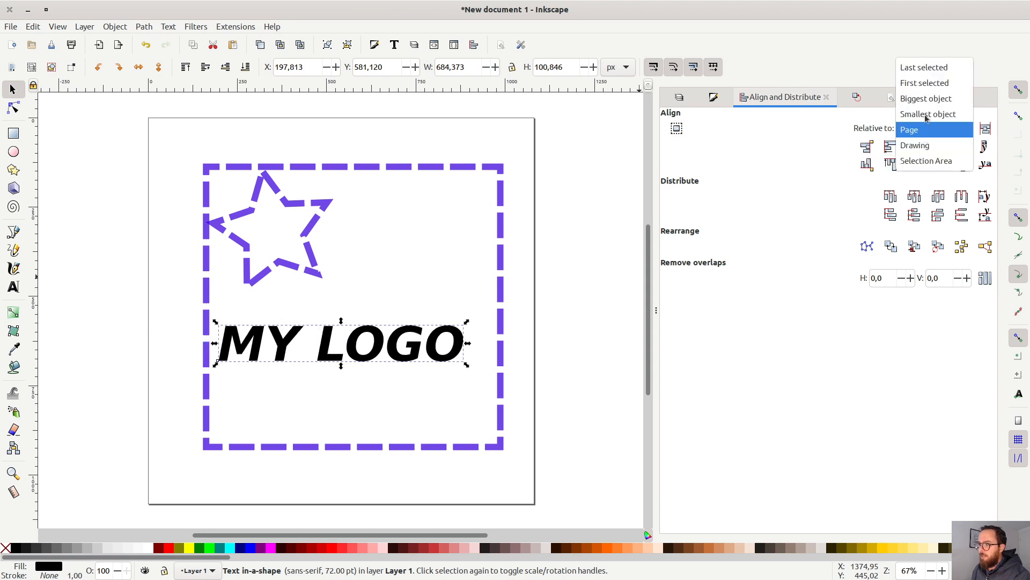
click(939, 147)
click(915, 147)
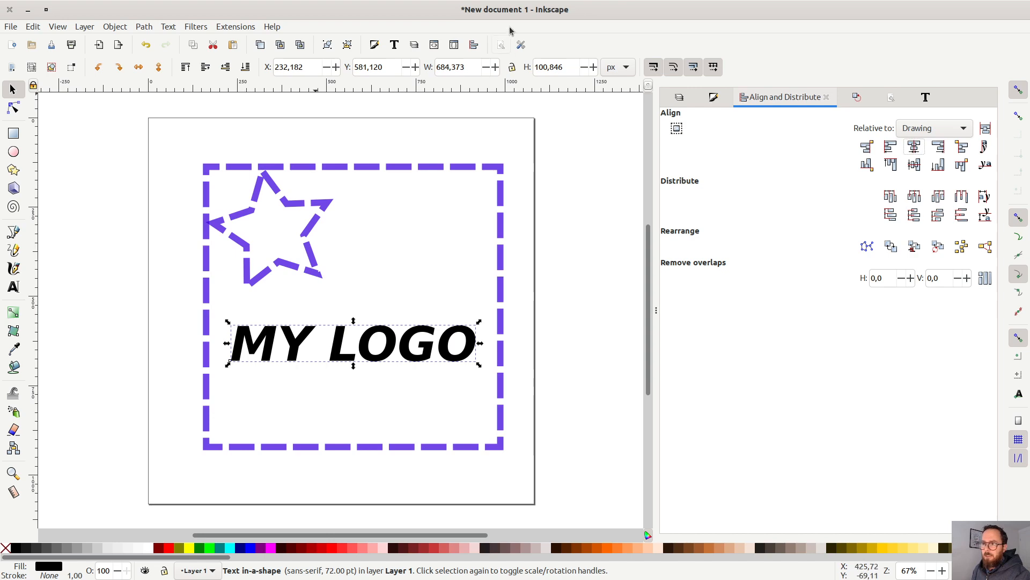
click(12, 27)
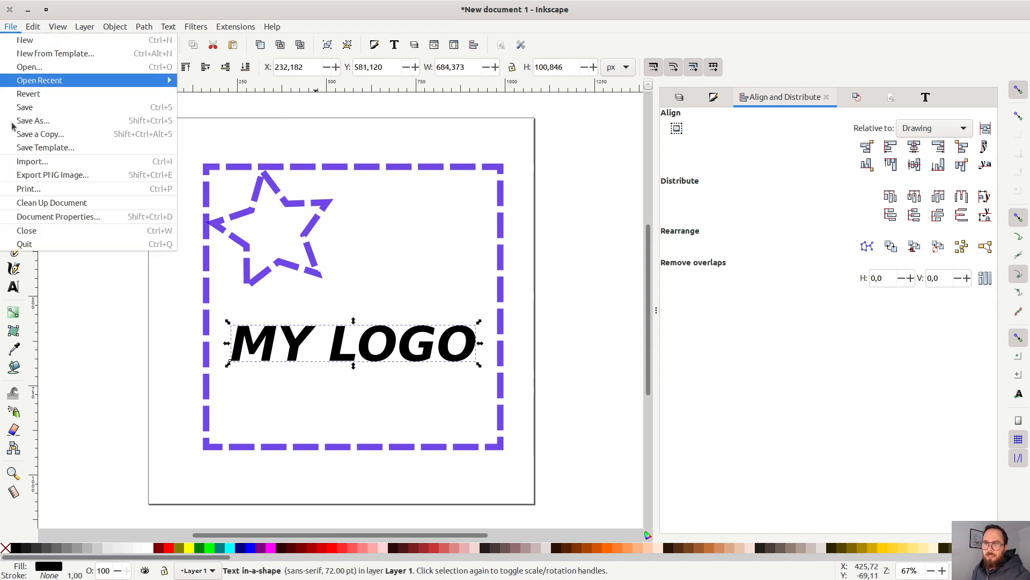
click(16, 106)
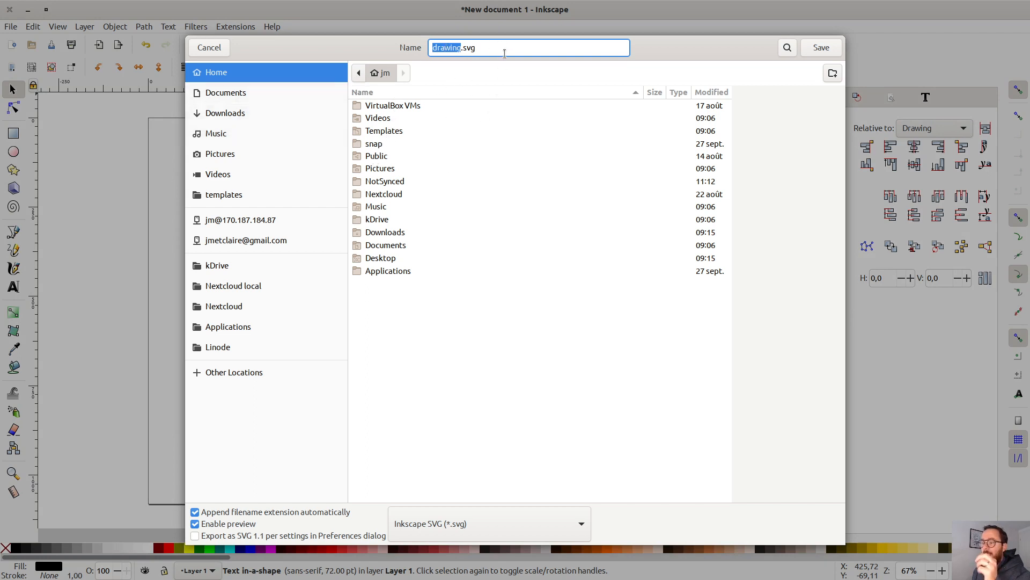
click(504, 53)
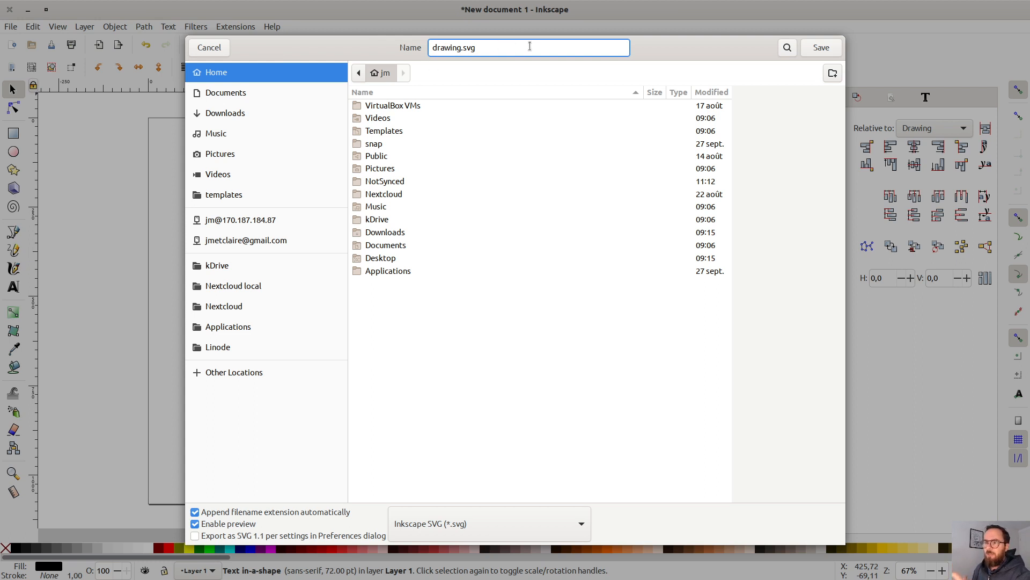
click(209, 48)
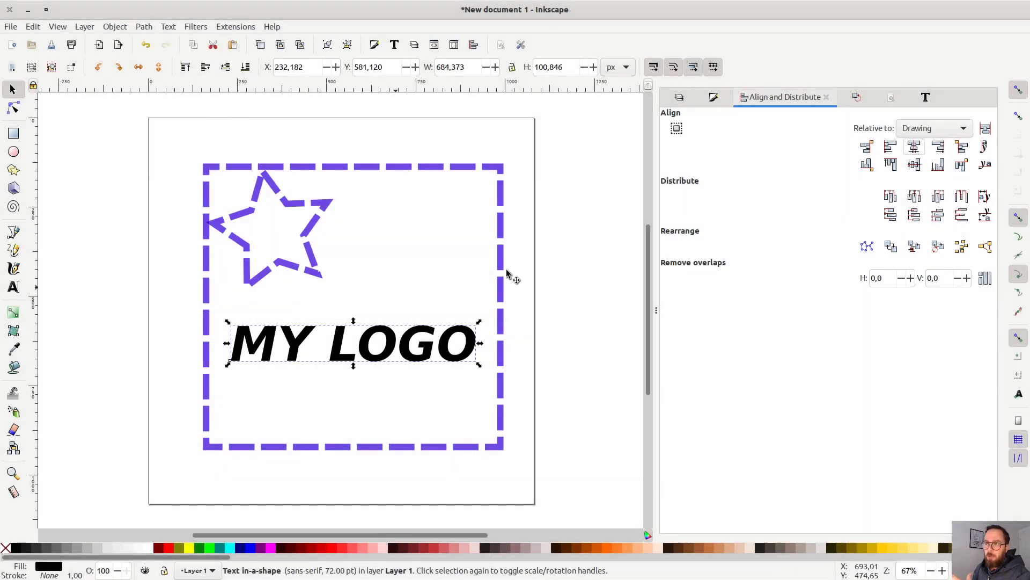
Open the PNG image export settings and set the export area to the page
click(12, 28)
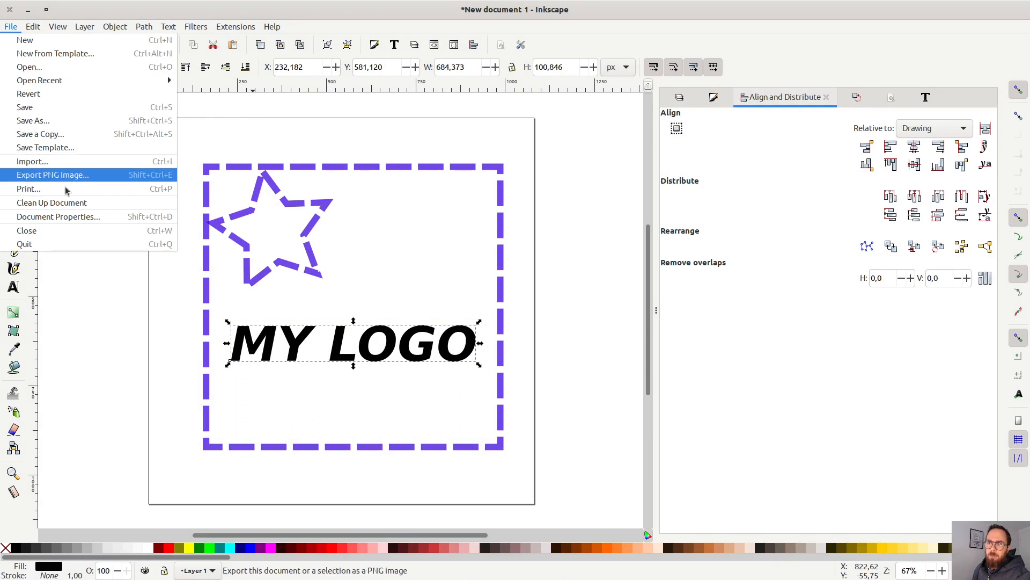
click(65, 175)
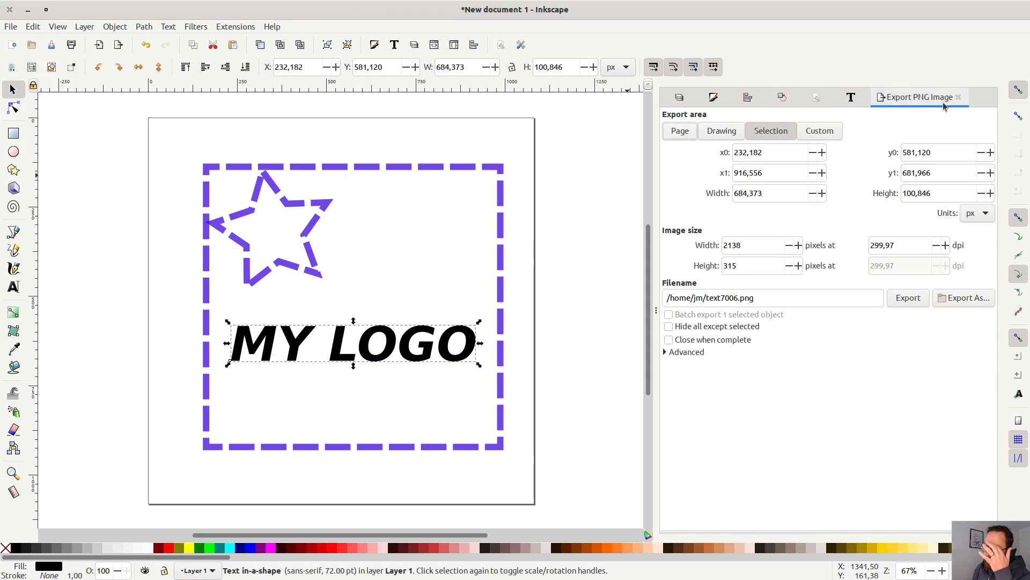
click(678, 131)
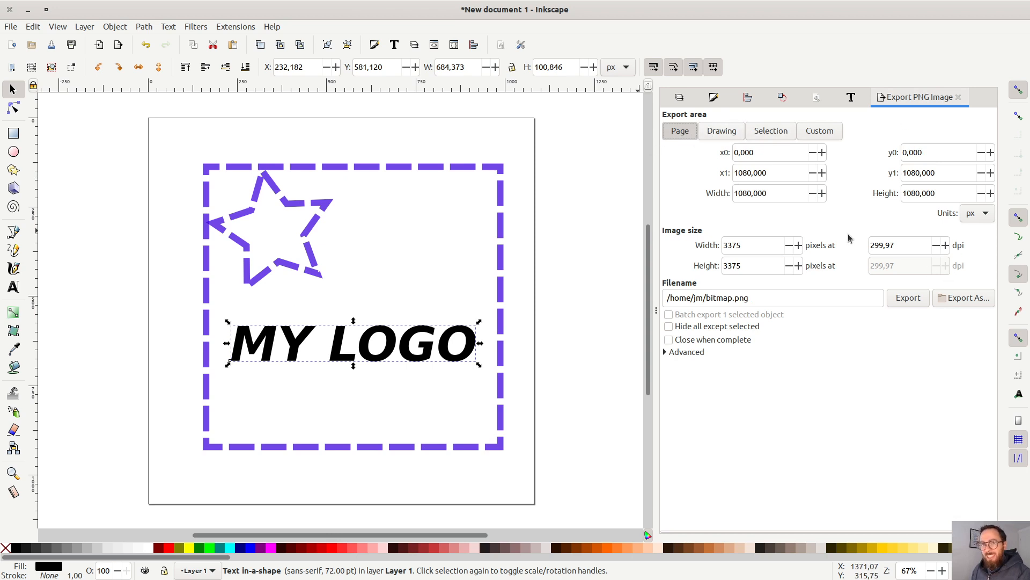
click(819, 296)
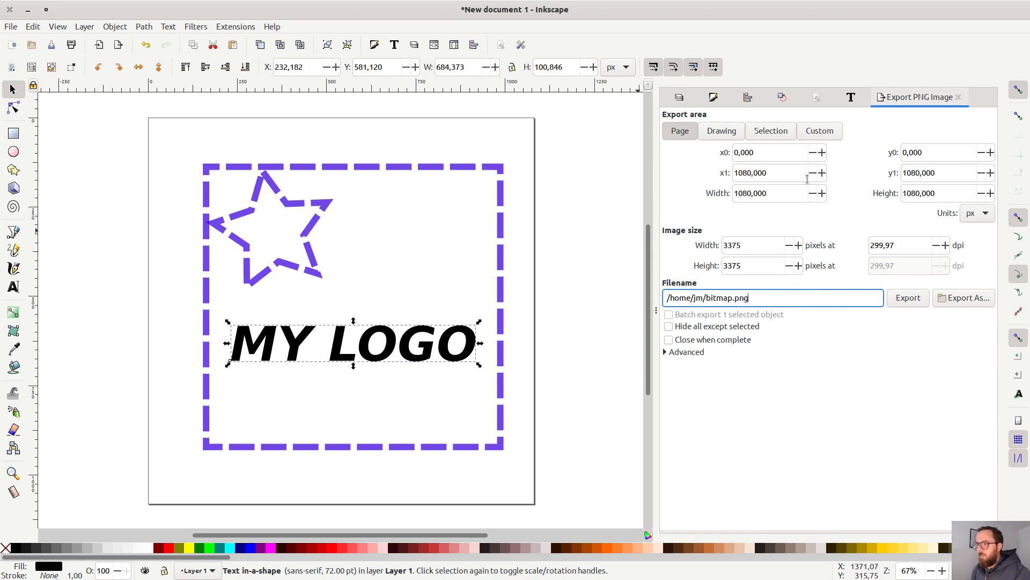
Try the drawing and selection export areas, and return the PNG export area to the page
click(717, 136)
click(766, 137)
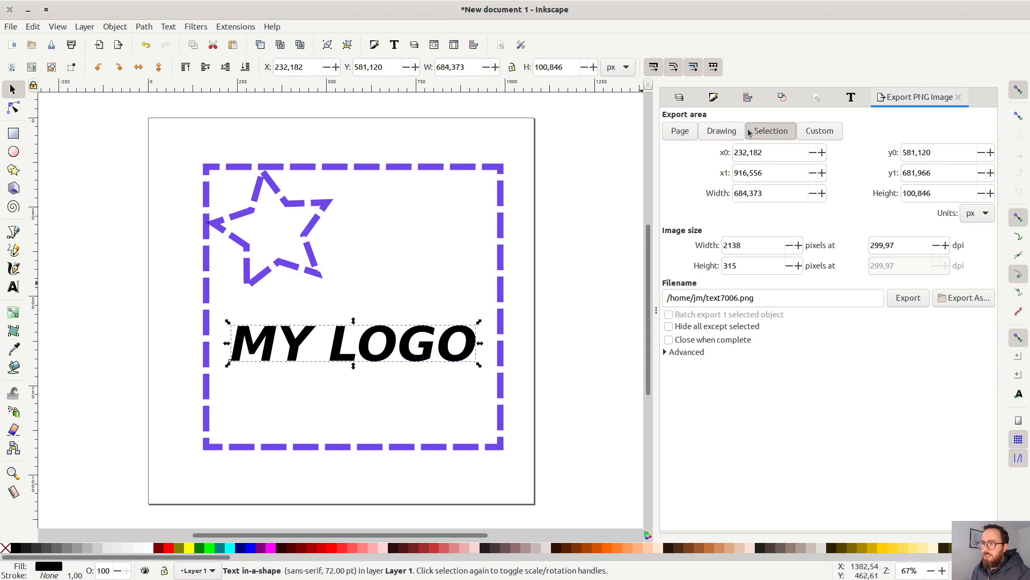
click(731, 137)
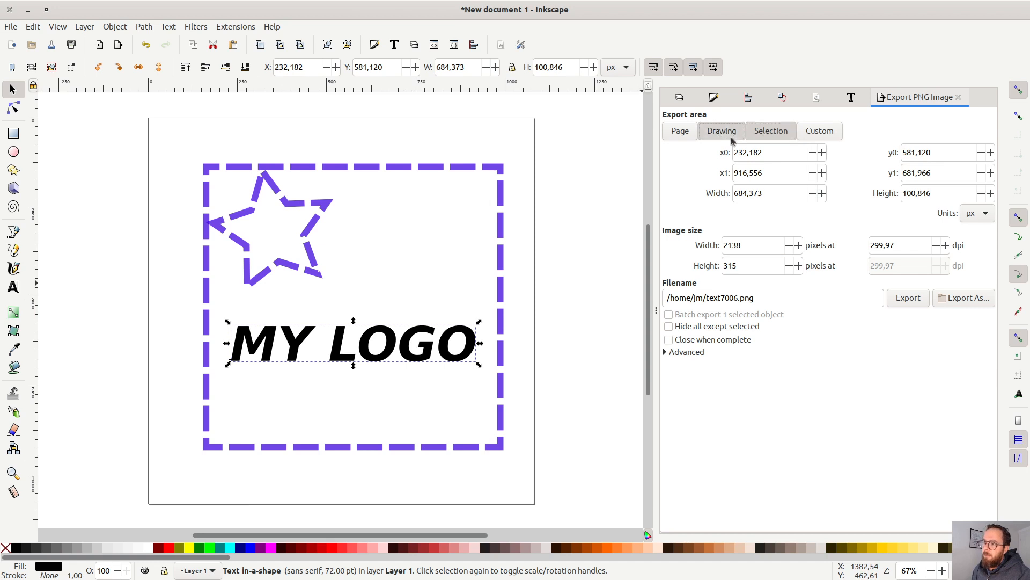
click(680, 134)
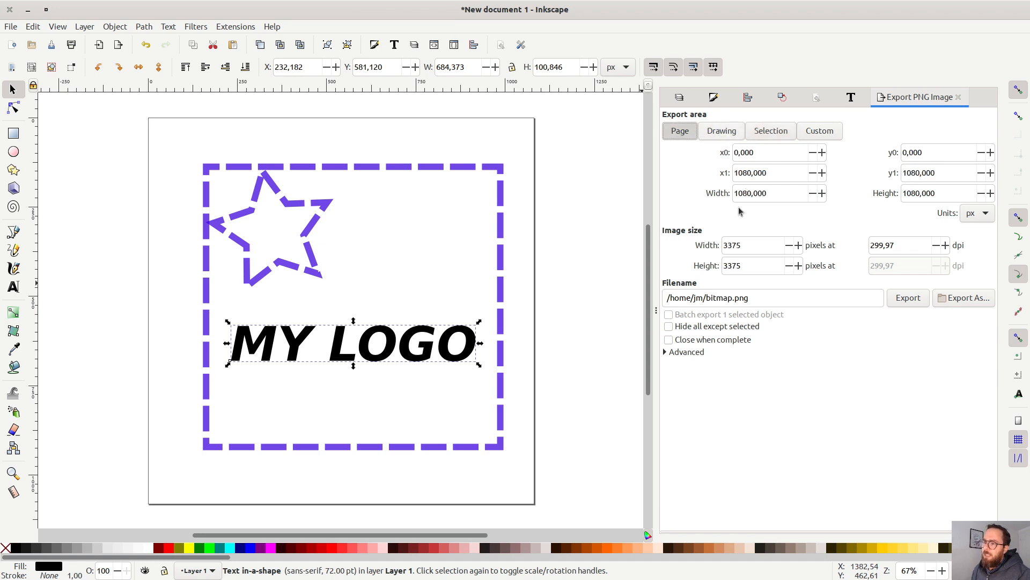
Set the PNG export image width to 500 pixels
click(781, 293)
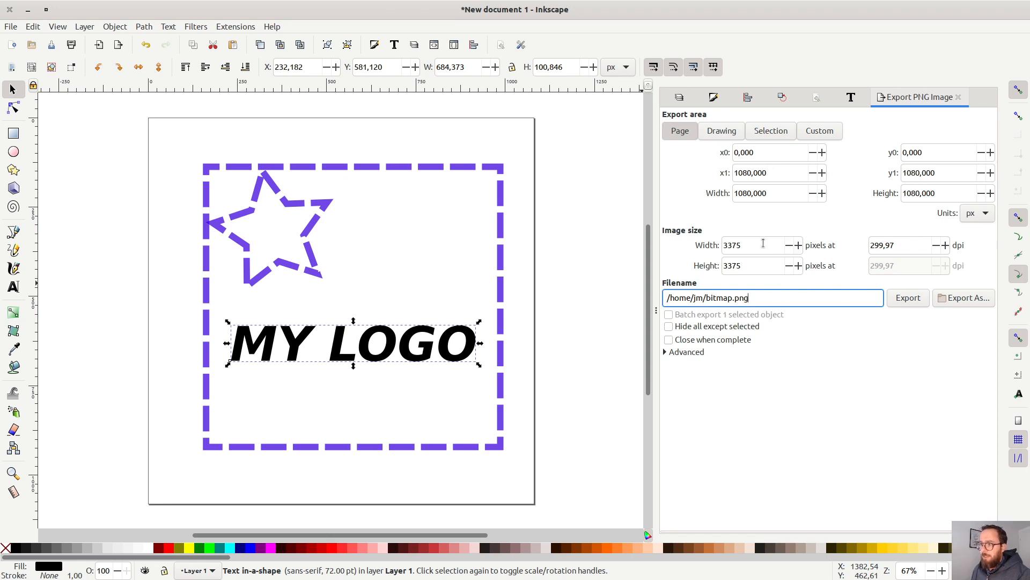
click(789, 245)
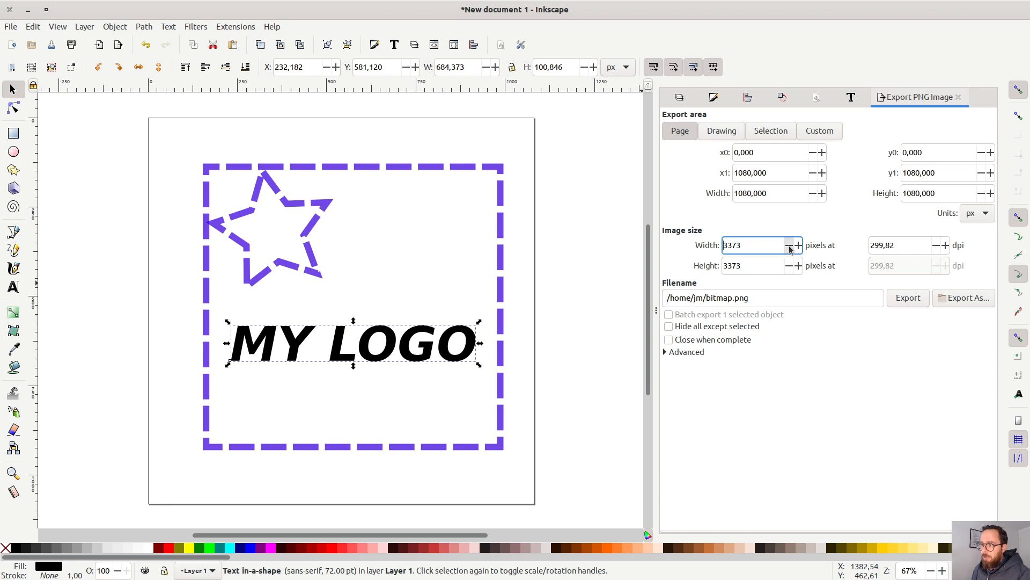
click(788, 247)
double_click(766, 244)
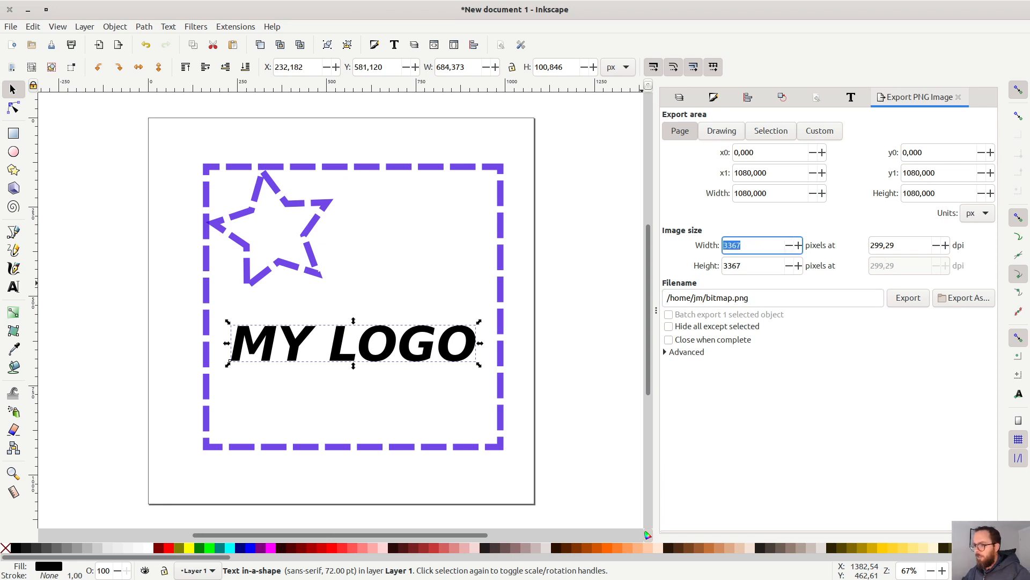
text(500)
key(Tab)
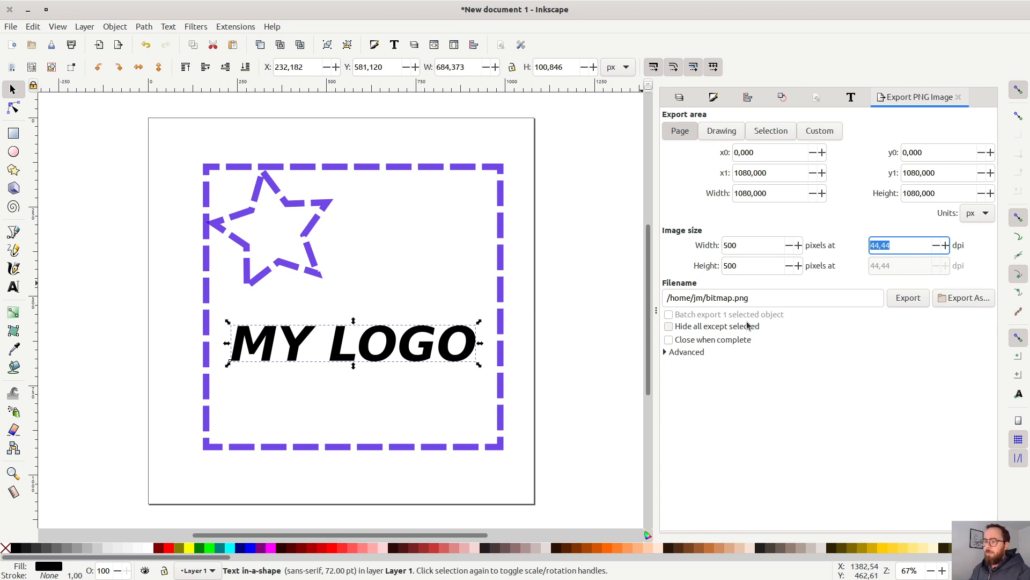
Set the PNG export image width to 700 pixels
click(922, 245)
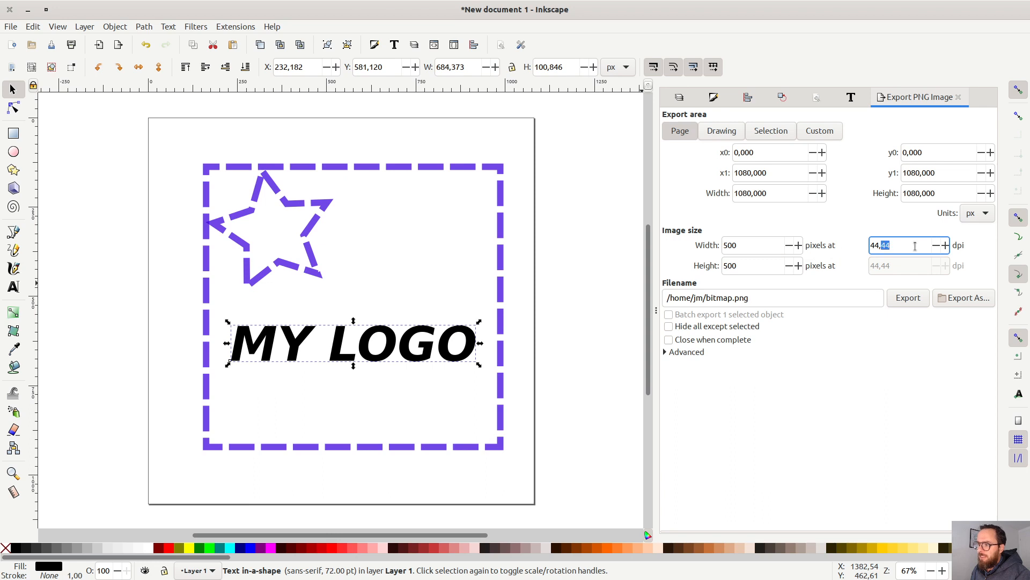
double_click(745, 245)
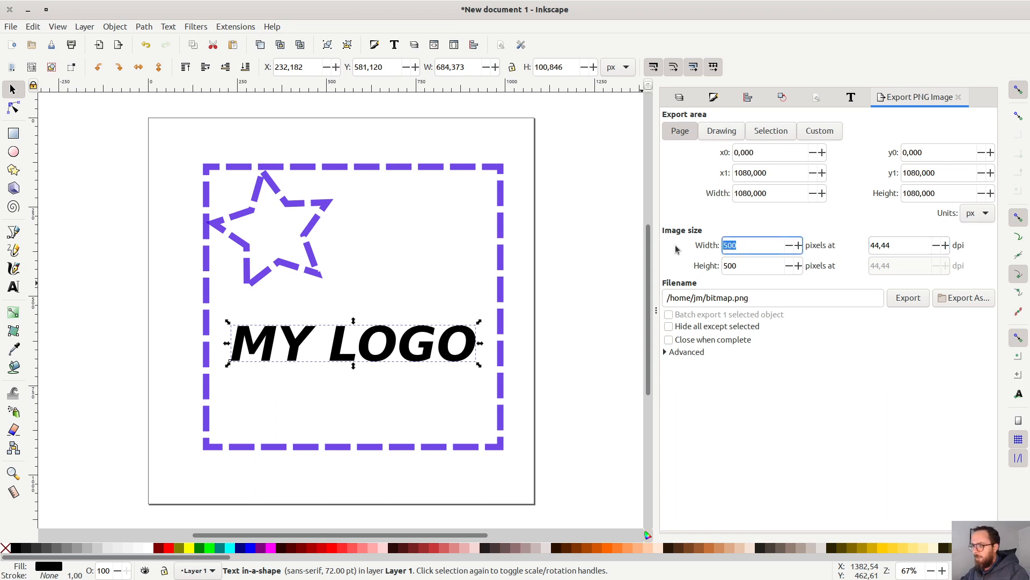
text(700)
key(Tab)
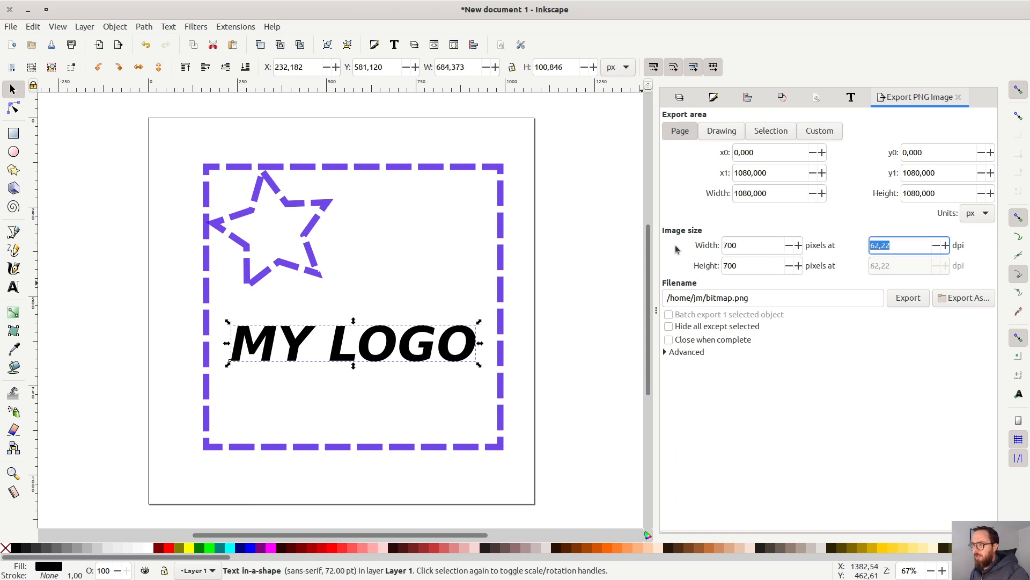
Set the PNG export resolution to 75 dpi and the export area to the drawing
click(947, 246)
key(ctrl+a)
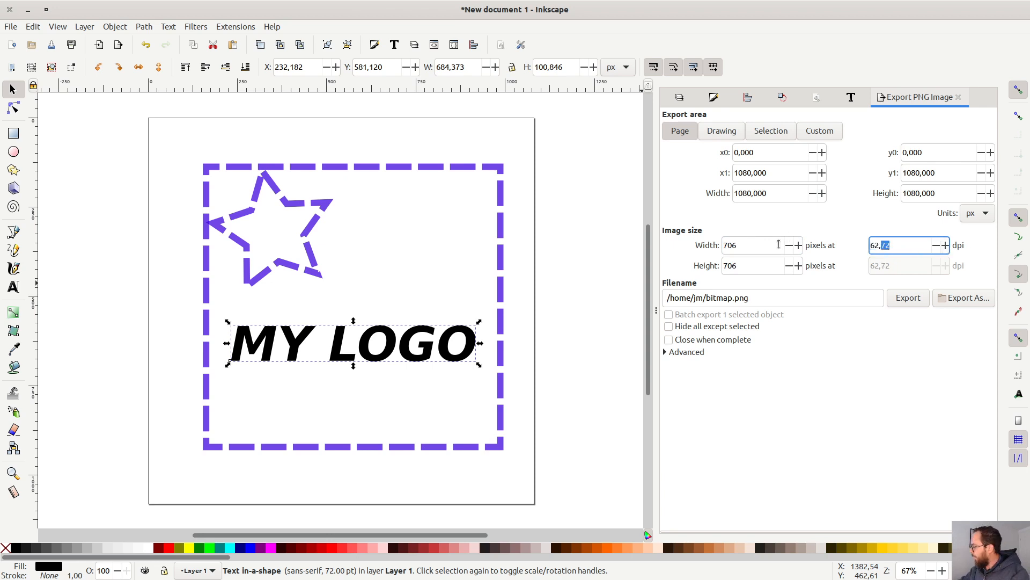
text(75)
key(Tab)
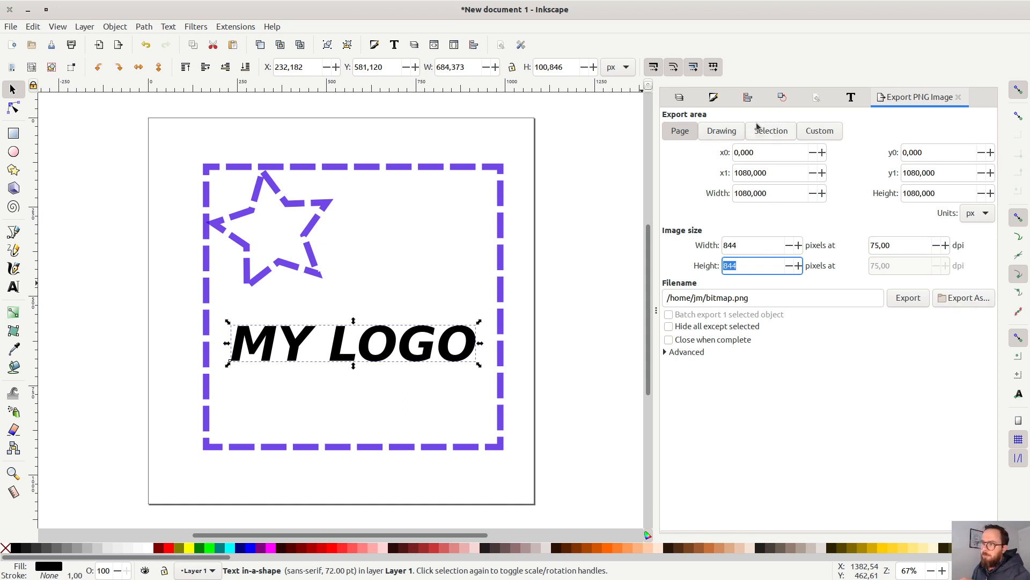
click(722, 132)
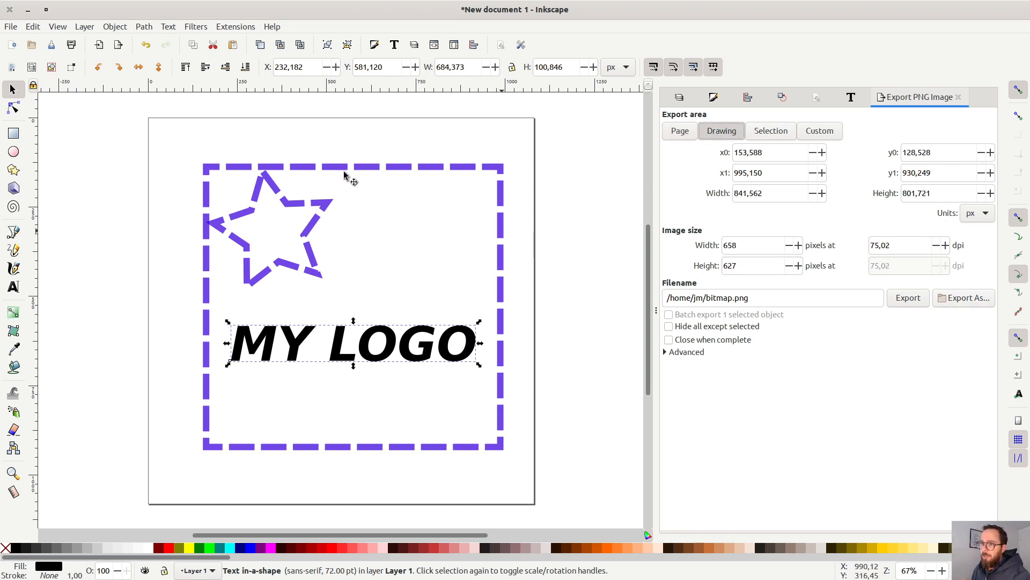
Save a copy of the document in the home folder as drawing.pdf in Portable Document Format
click(10, 28)
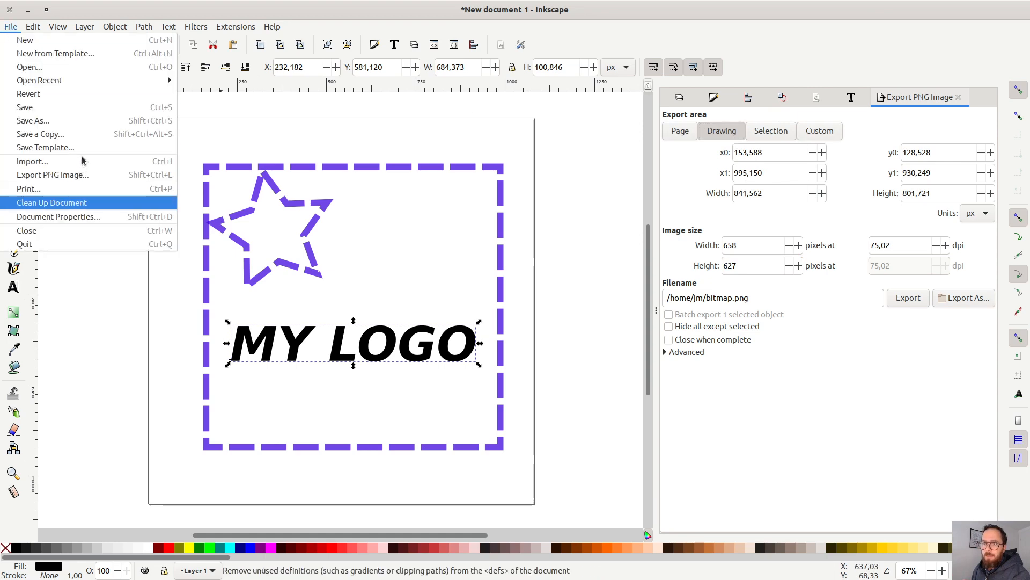
click(86, 134)
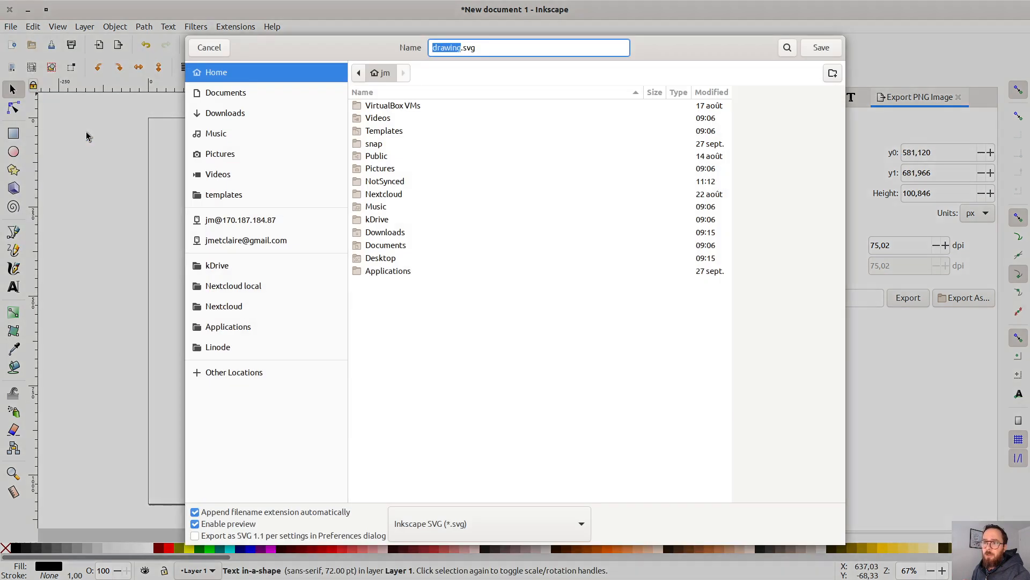
click(551, 533)
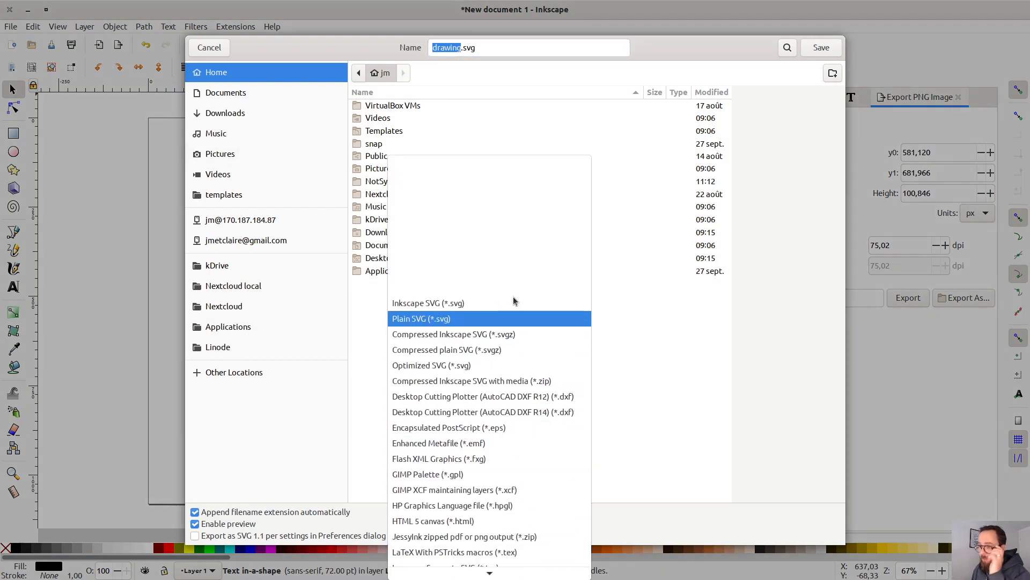
scroll(534, 431, down, 3)
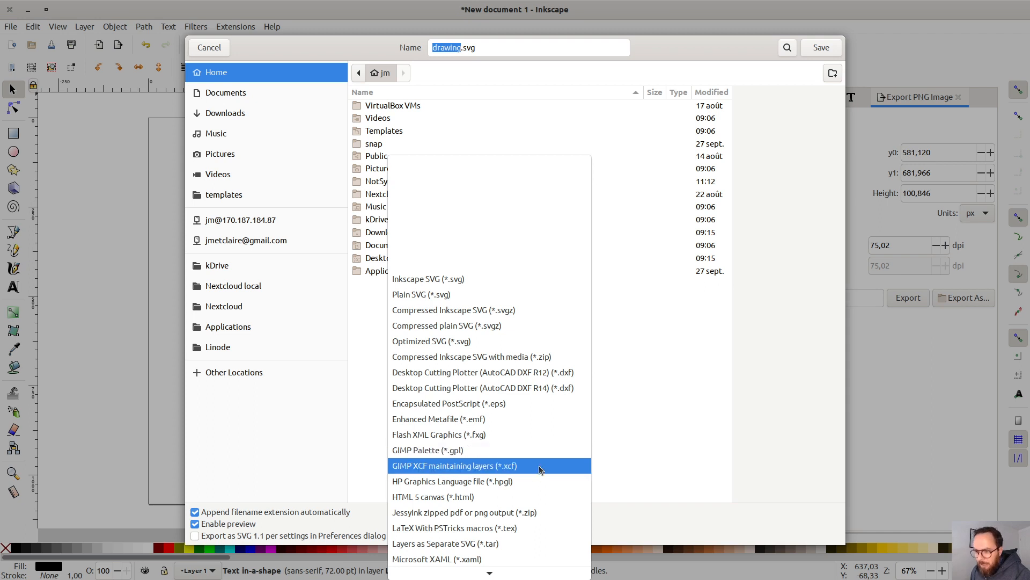
scroll(540, 473, down, 2)
scroll(532, 462, down, 3)
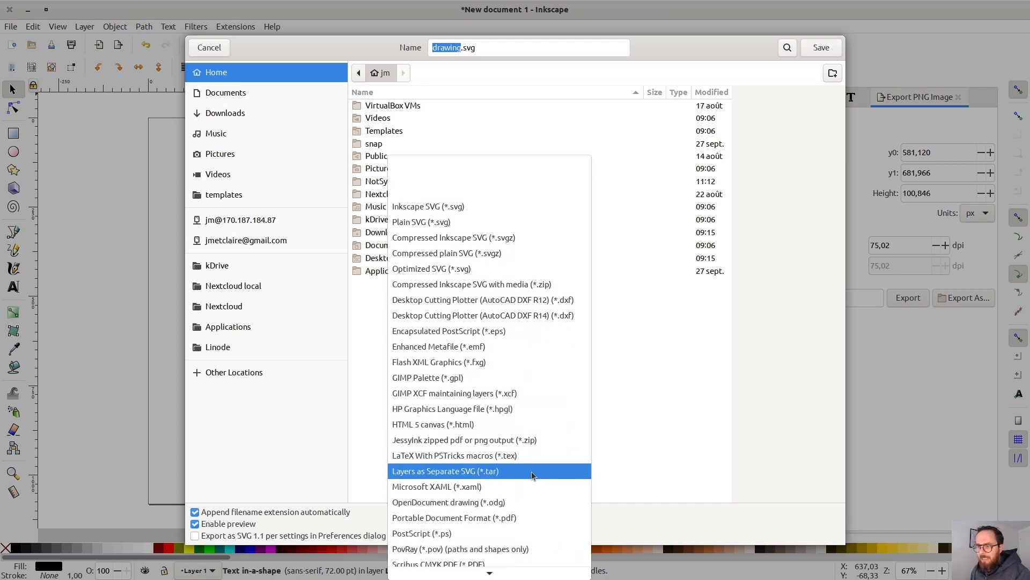
scroll(528, 477, down, 3)
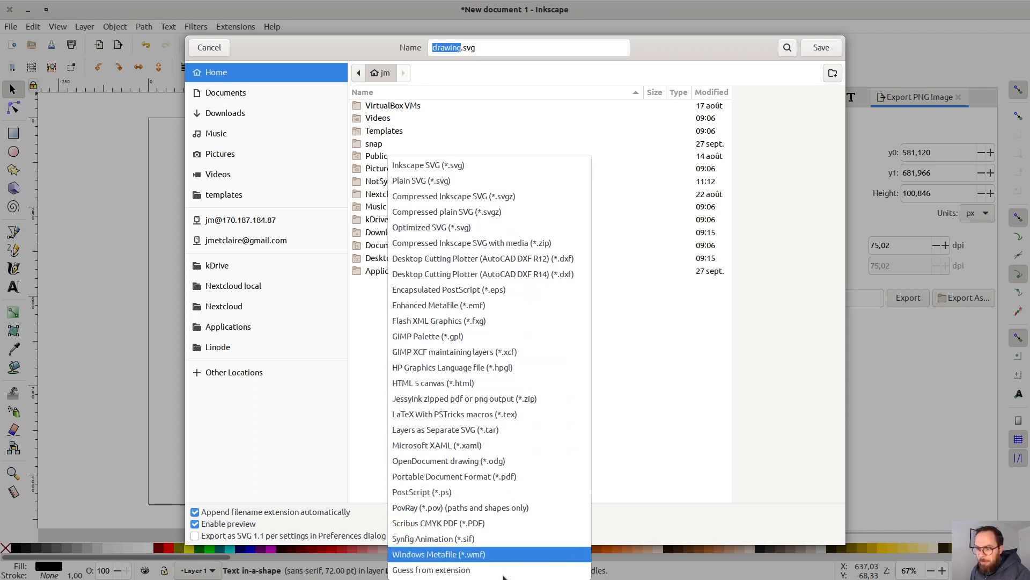
click(528, 477)
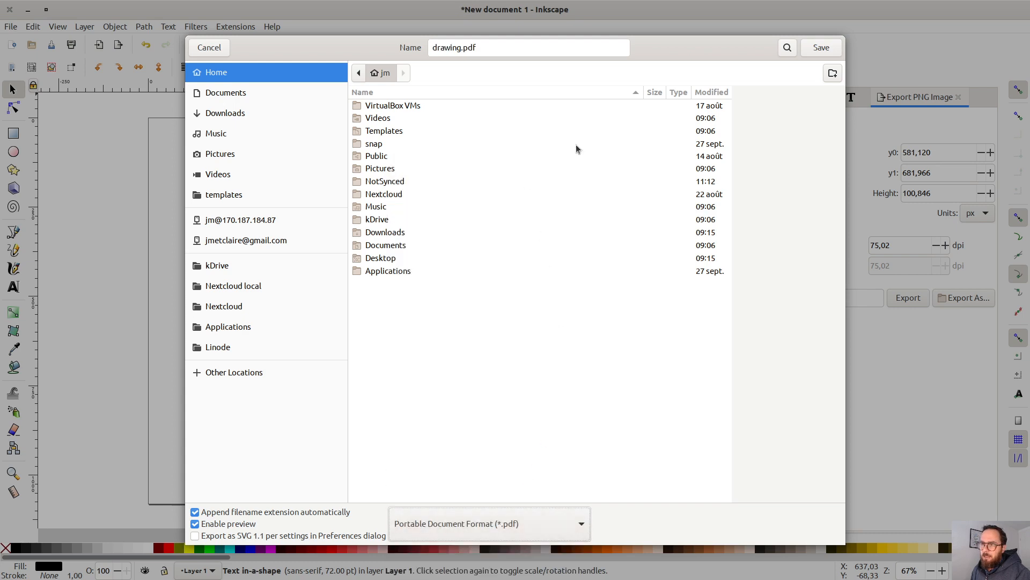
click(822, 51)
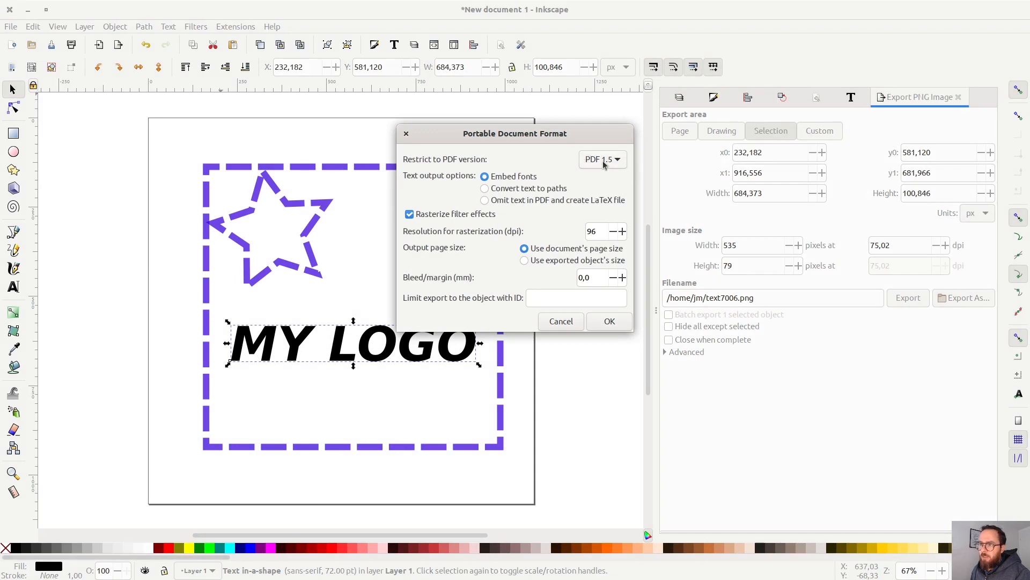
Look at the available PDF versions, keep PDF 1.5, and accept the PDF options with embedded fonts and the document's page size
click(602, 163)
click(604, 164)
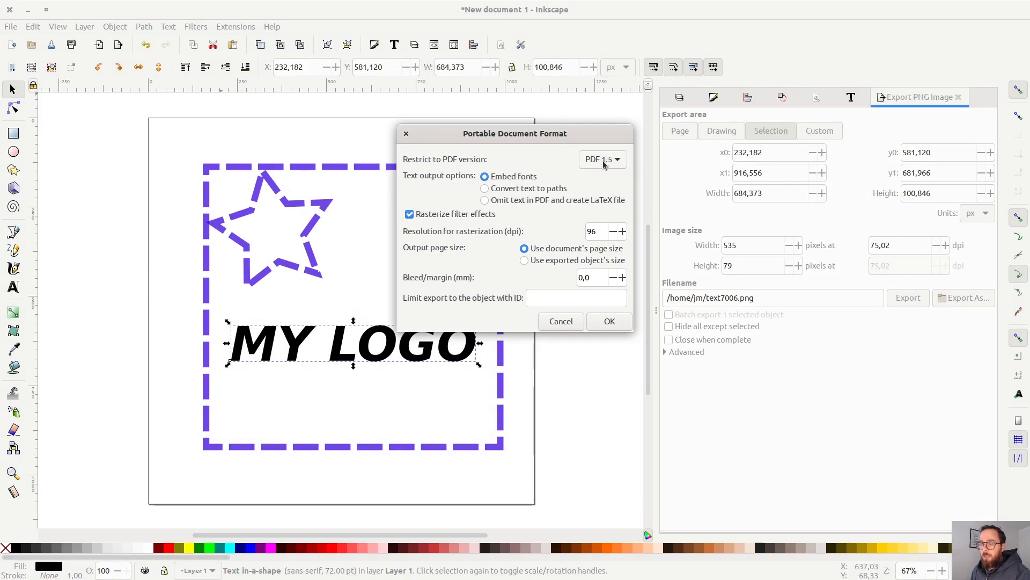
click(603, 161)
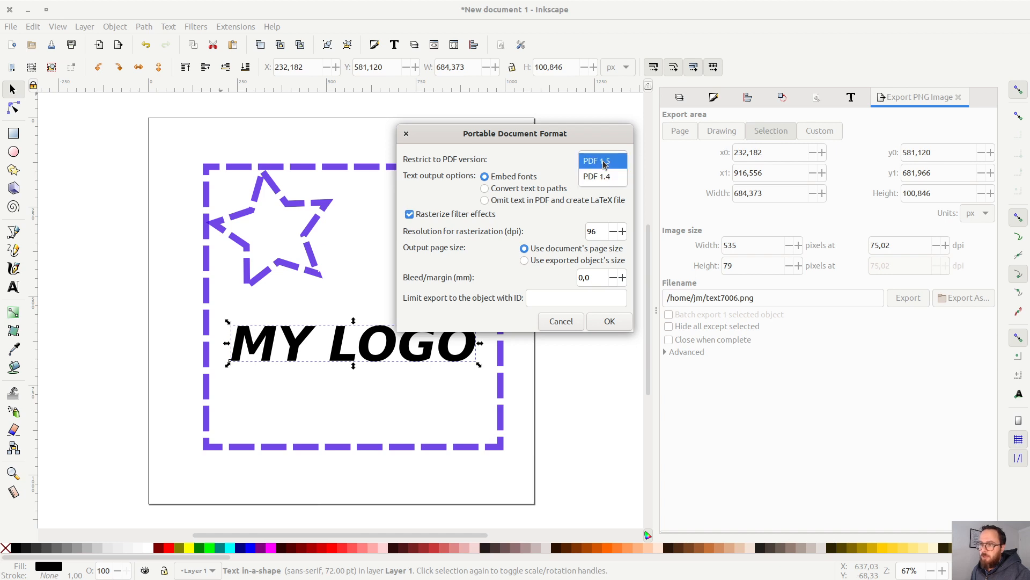
click(550, 156)
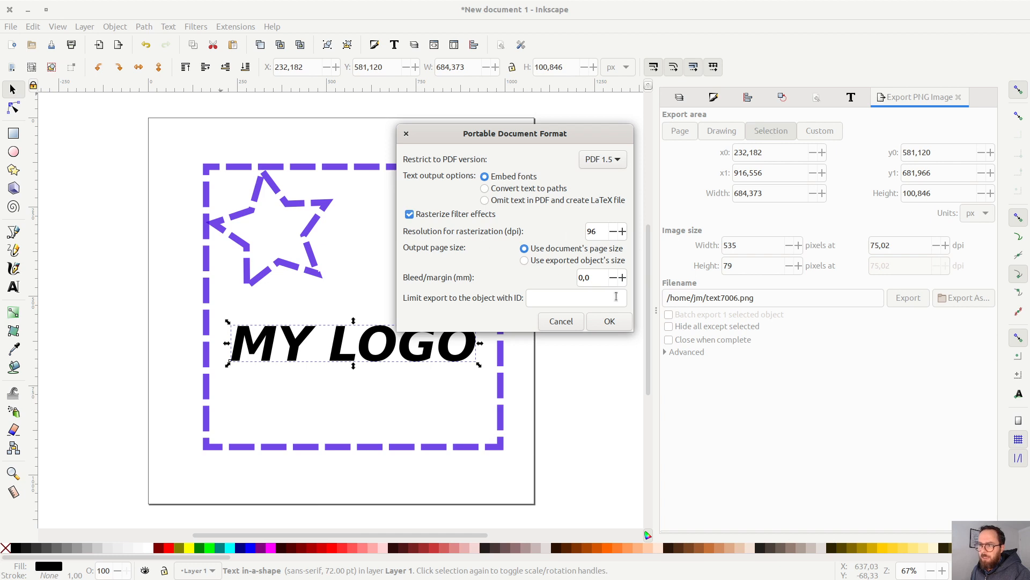
click(606, 320)
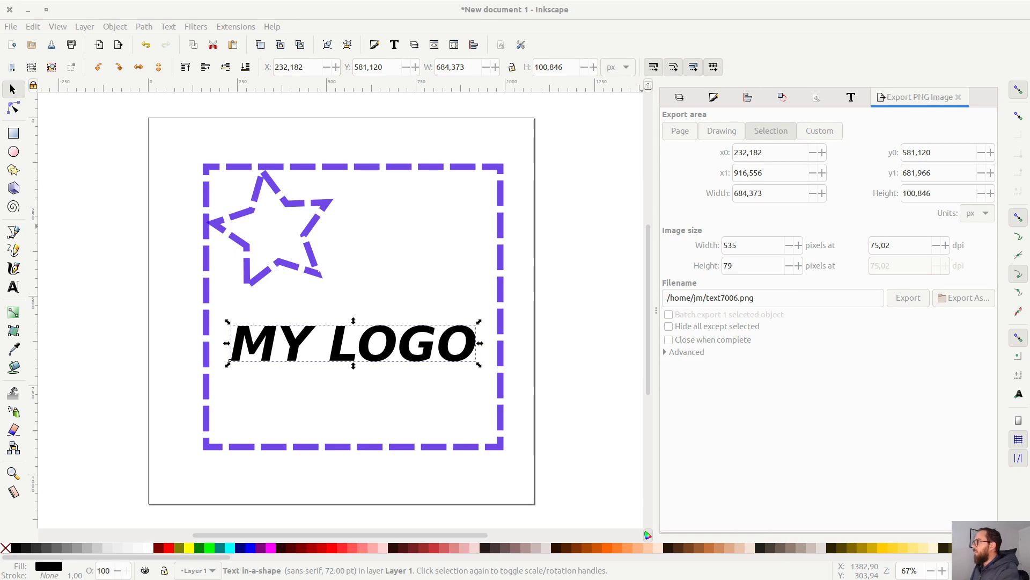
View the exported drawing.pdf in the document viewer and close it
drag(0, 108, 677, 79)
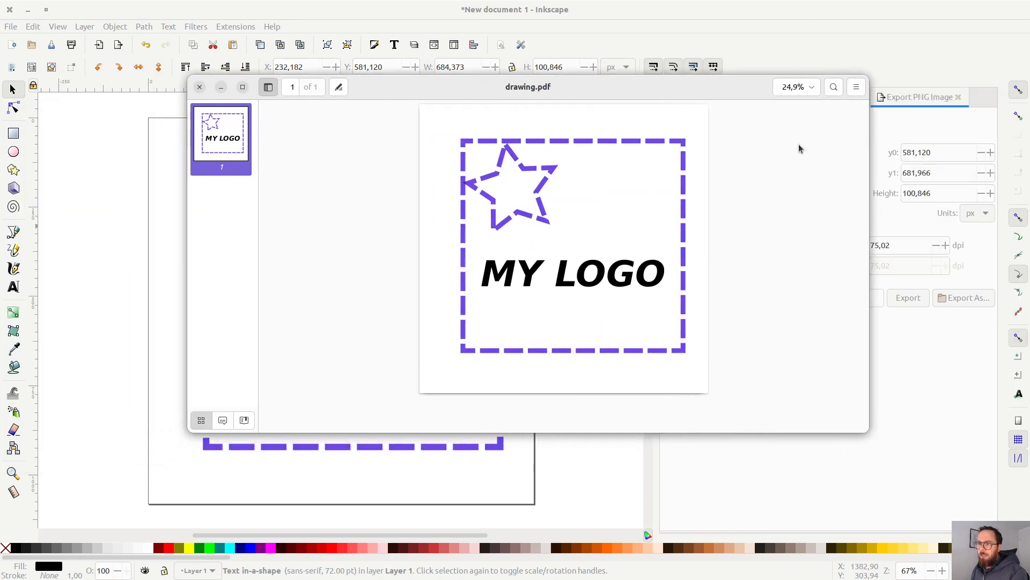
click(203, 87)
Examine the file formats offered for saving the document under a new name, and cancel the save
click(11, 26)
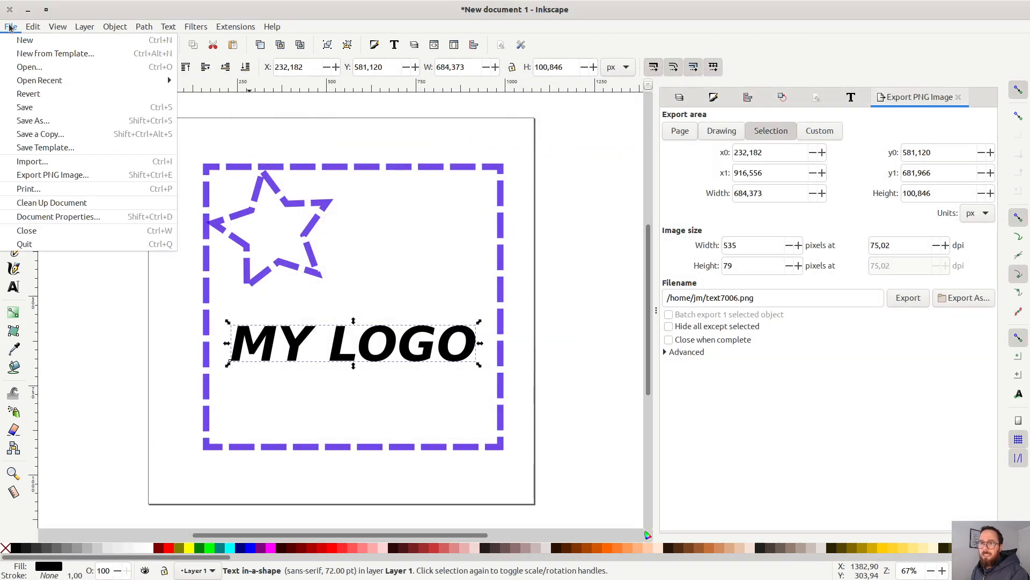
click(48, 122)
click(548, 517)
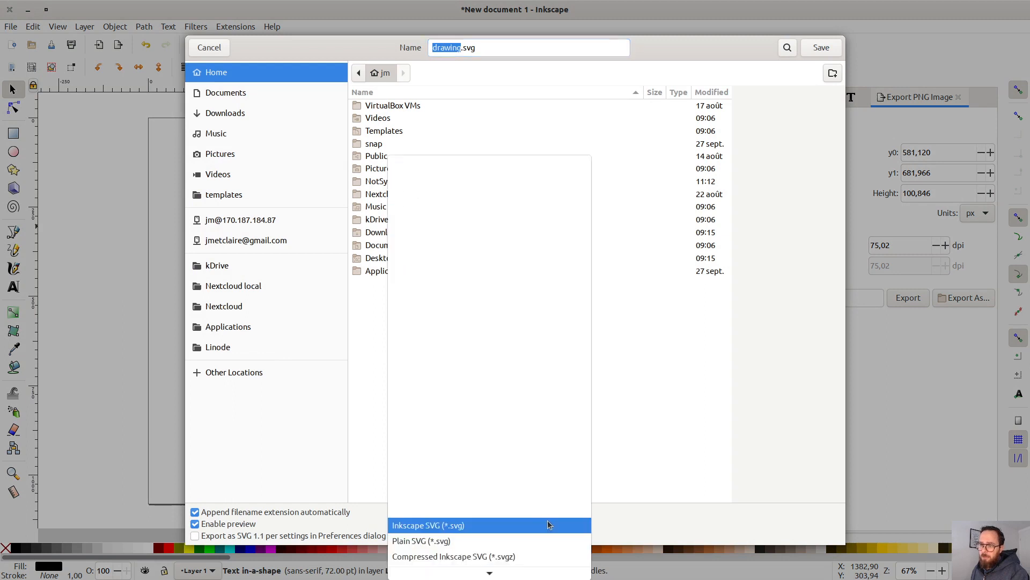
scroll(536, 542, down, 5)
scroll(536, 546, down, 1)
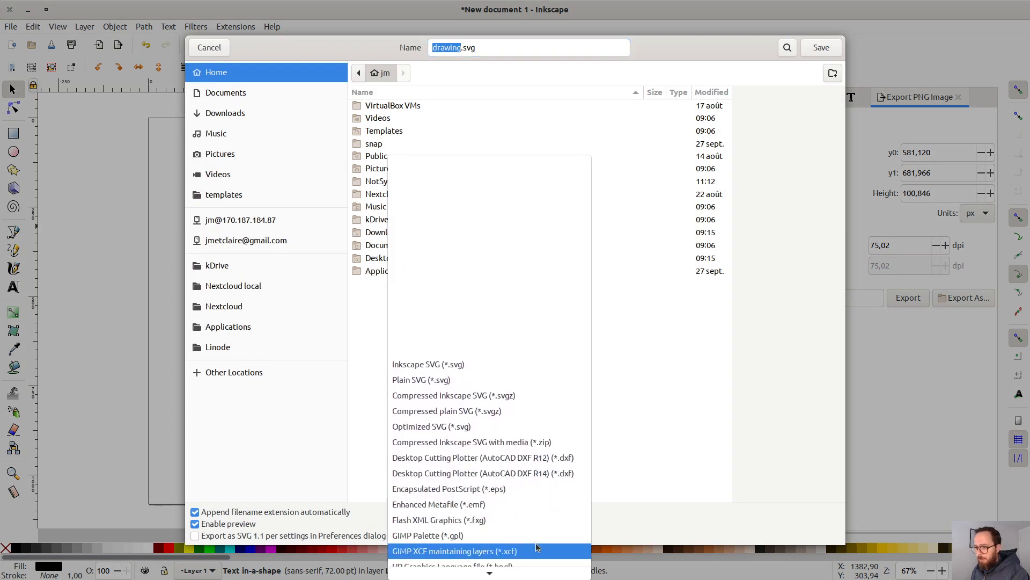
scroll(537, 547, down, 4)
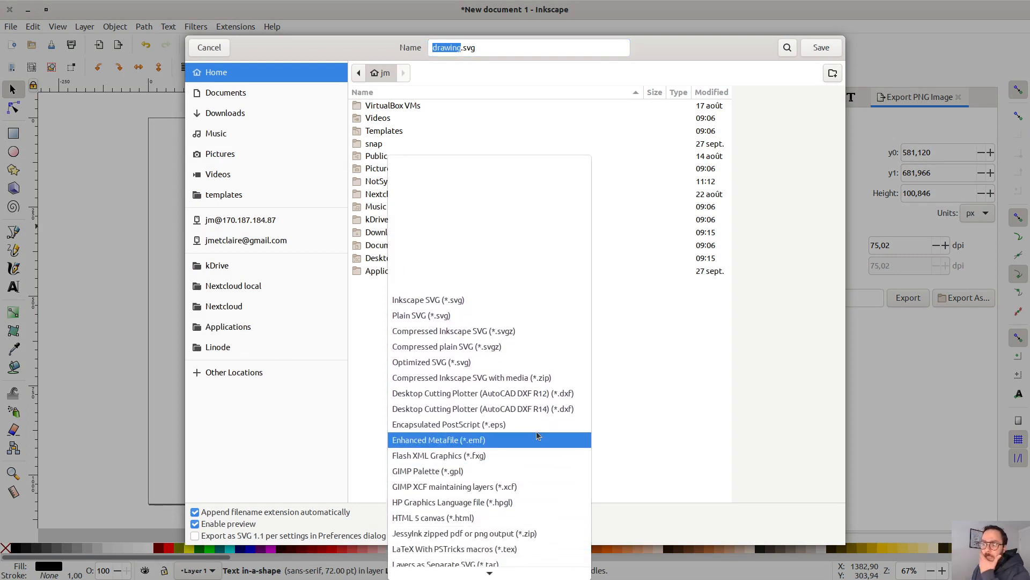
scroll(534, 432, down, 1)
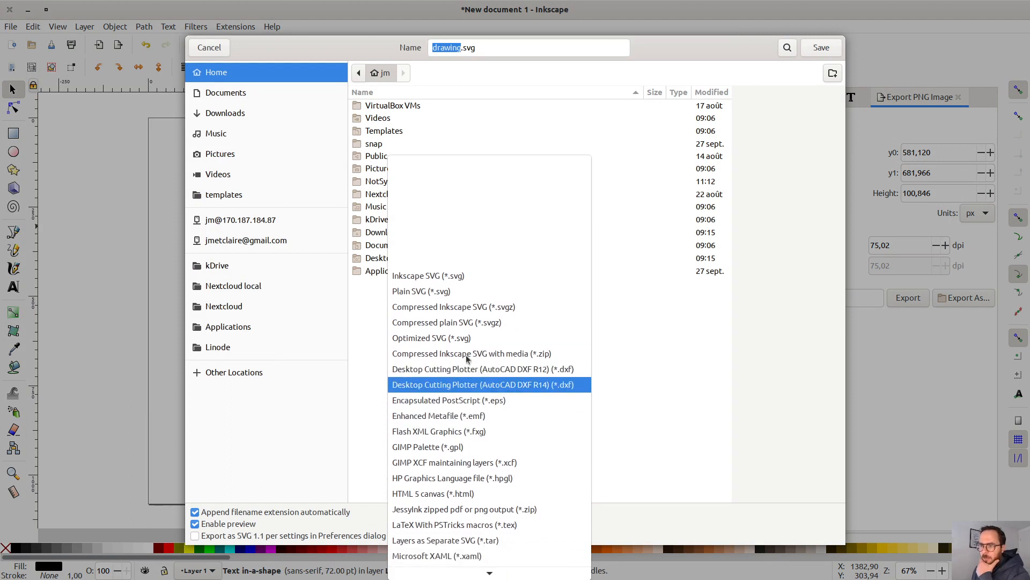
scroll(520, 403, down, 6)
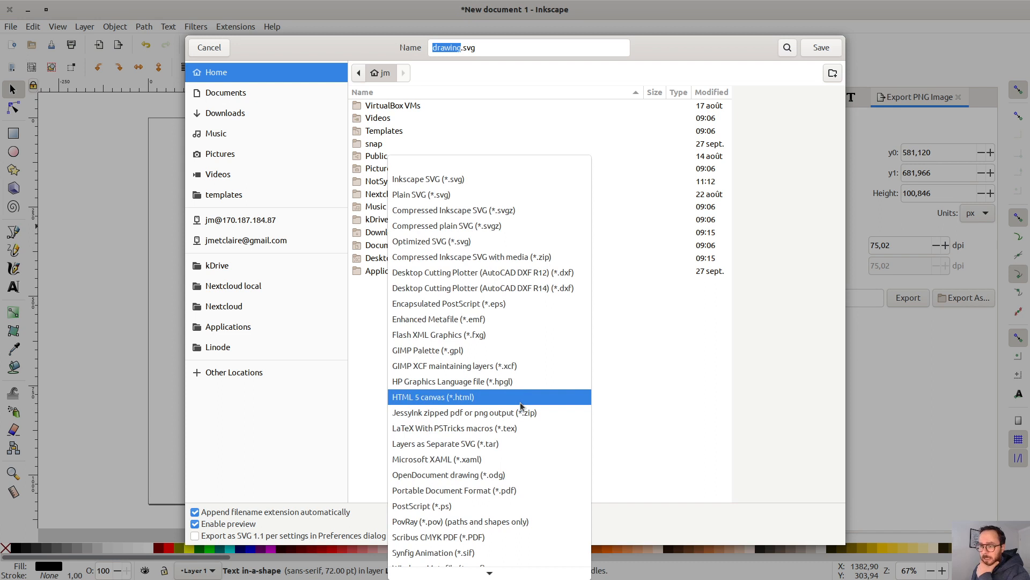
scroll(521, 406, down, 1)
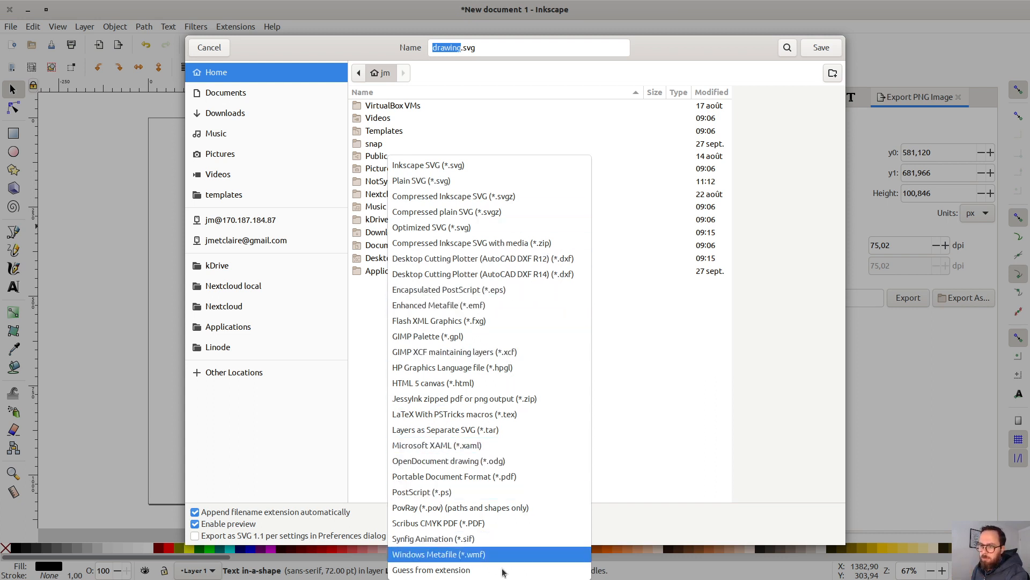
click(642, 410)
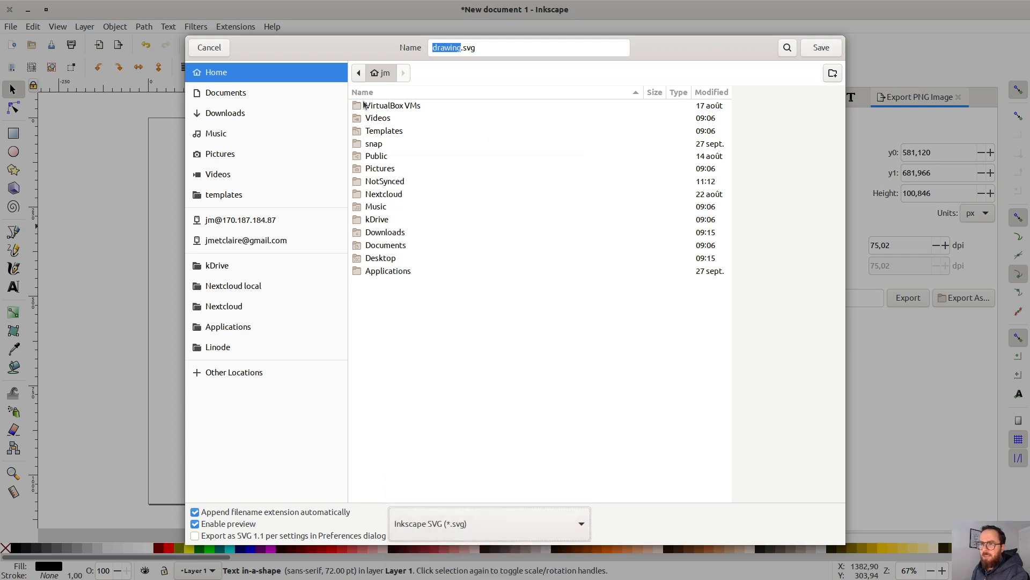
click(208, 49)
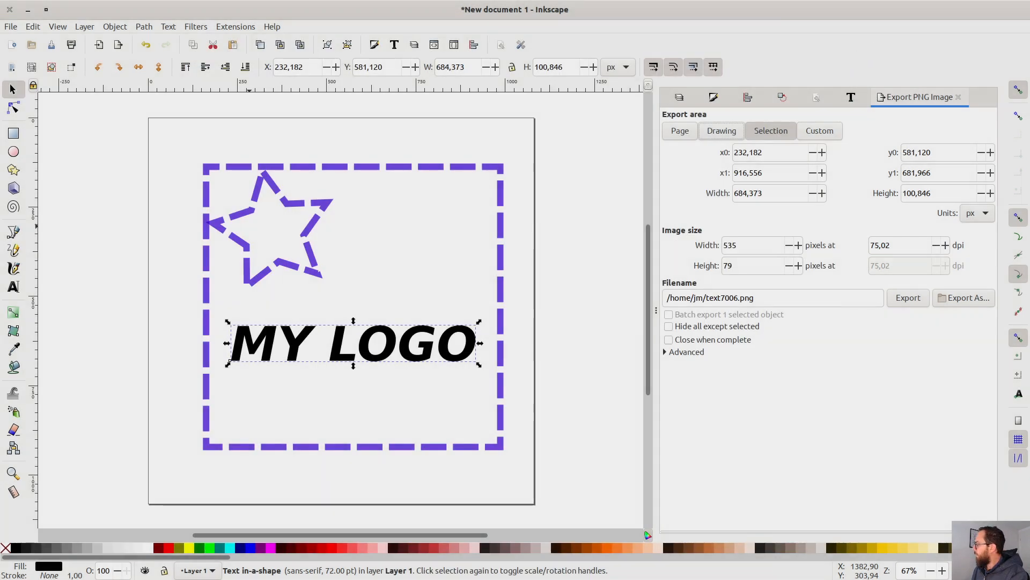